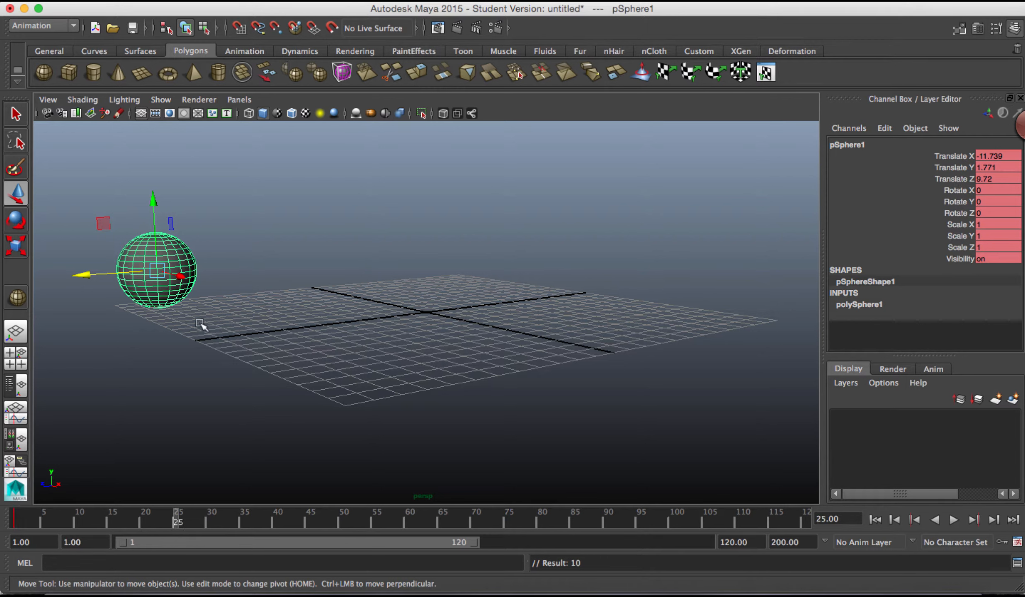
Key the sphere moved along Z to about -0.95 at frame 25 and about -12.56 at frame 50
left_click_drag(82, 277, 274, 302)
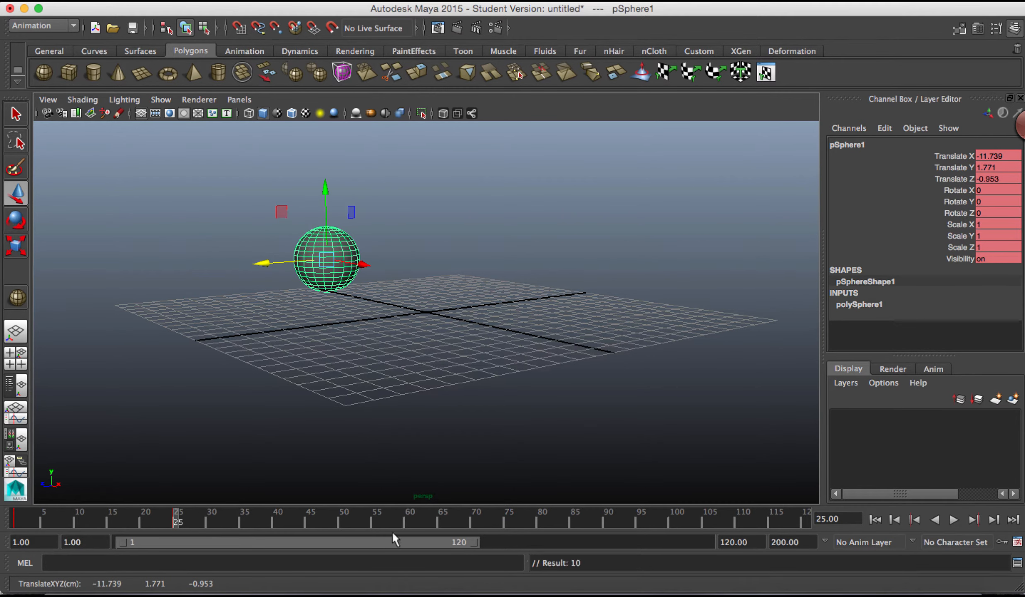
left_click(344, 524)
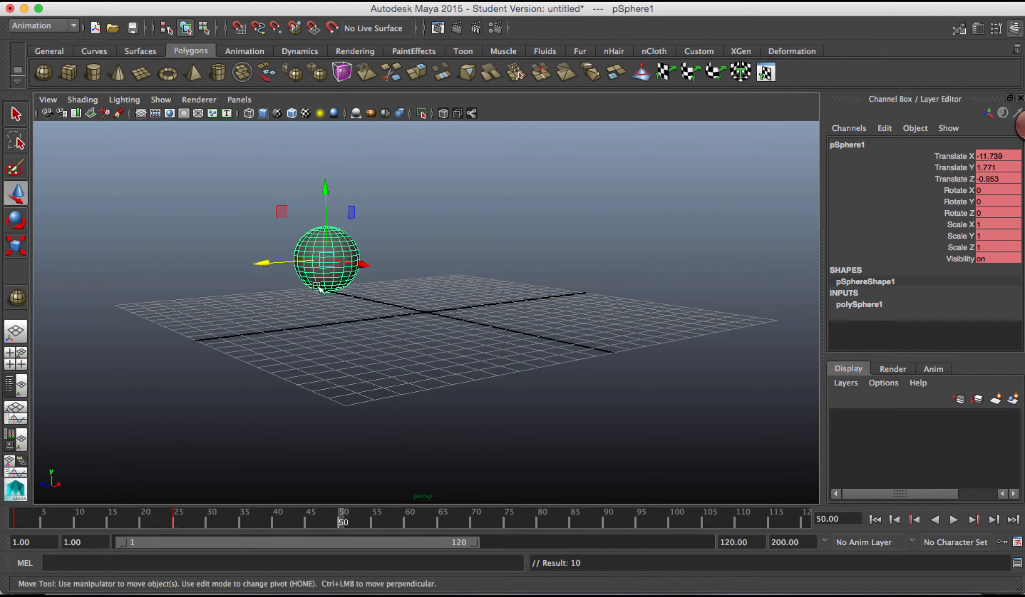
left_click_drag(261, 263, 418, 248)
key("s")
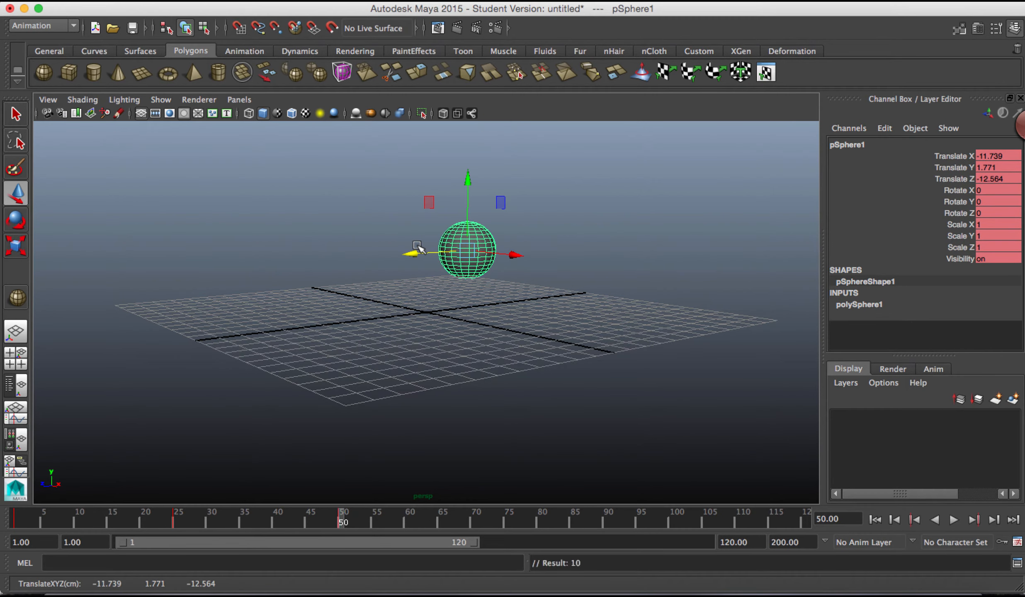
Play the sphere's animation from frame 1 past frame 50 to check its straight movement
left_click(91, 523)
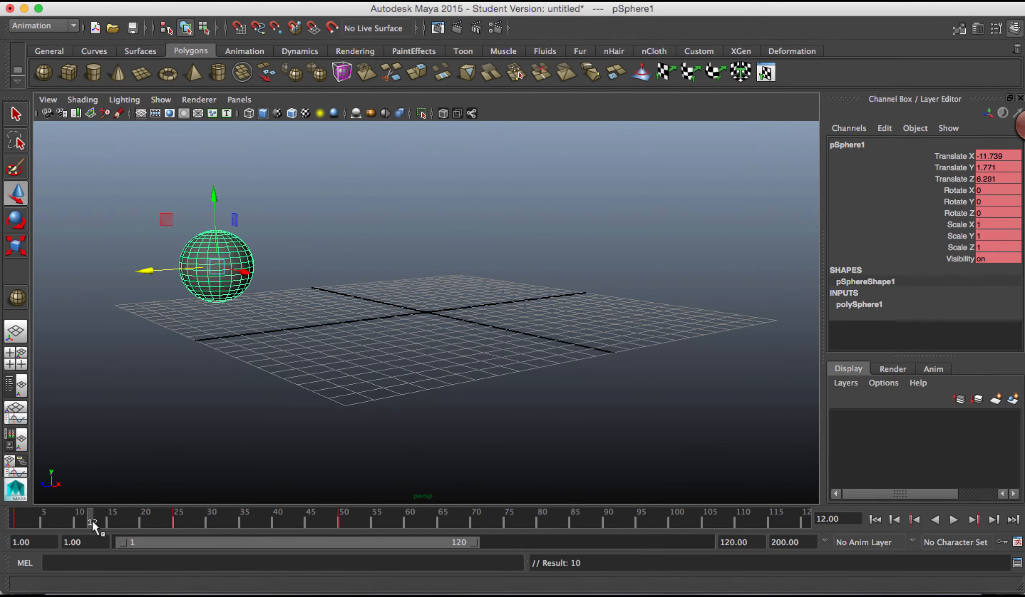
mouse_move(15, 518)
left_mouse_down()
mouse_move(209, 514)
mouse_move(14, 517)
left_mouse_up()
left_click(953, 520)
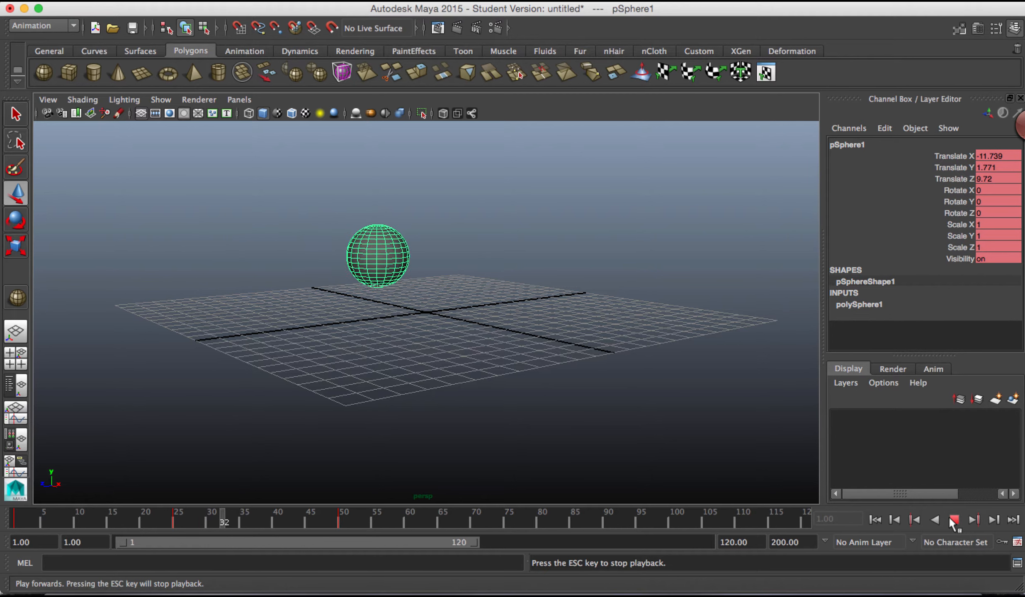
key("Escape")
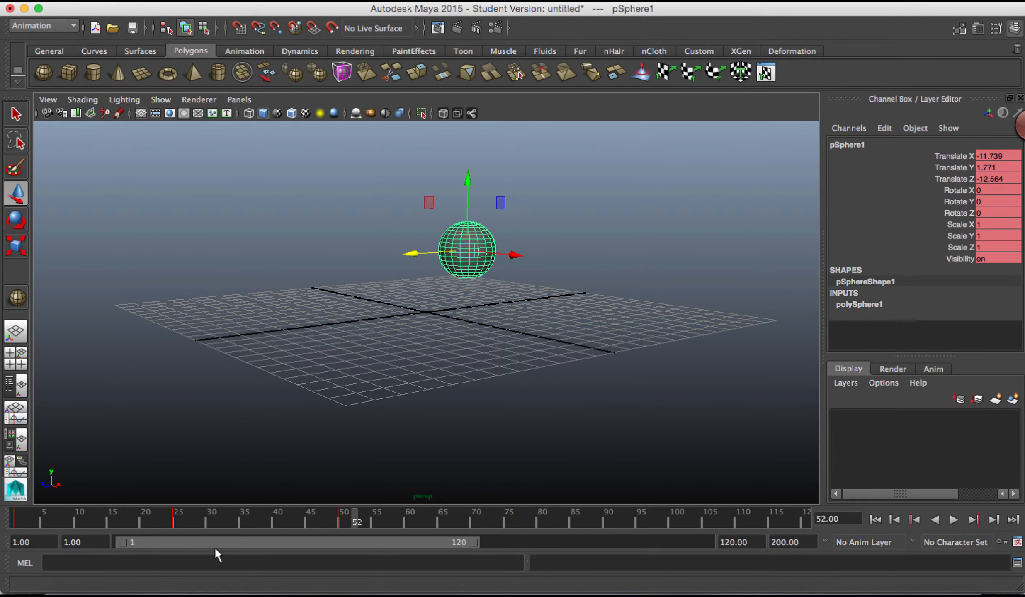
Set a breakdown key at frame 12 and raise the sphere to about 5.5 in Translate Y
left_click(91, 516)
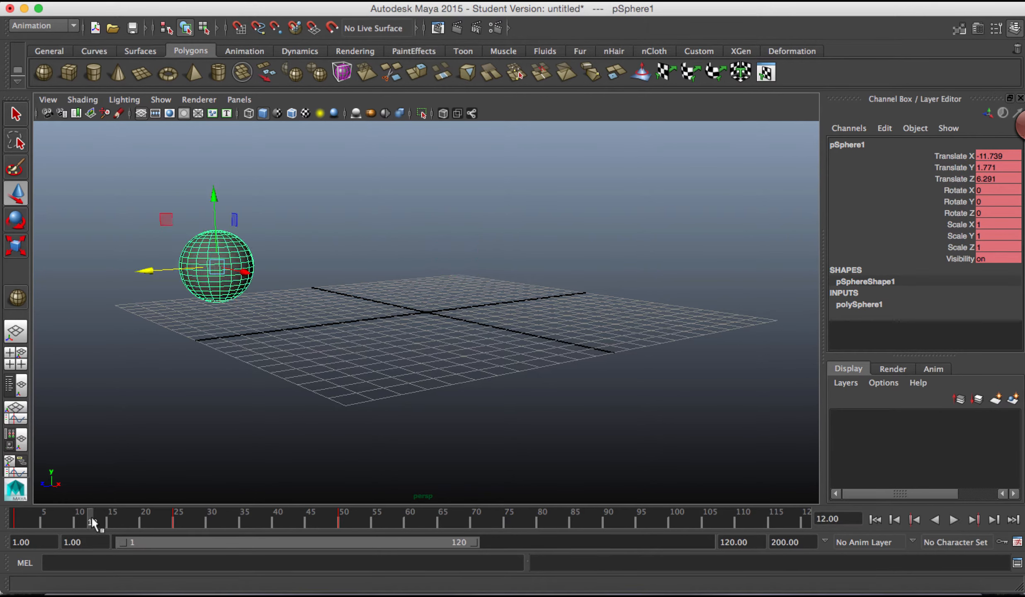
right_click(92, 514)
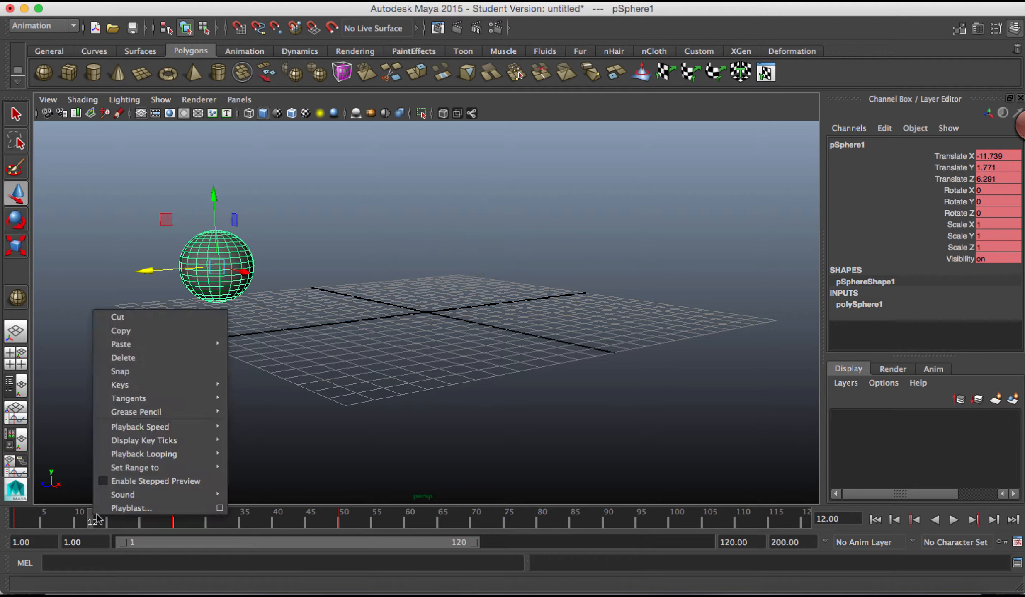
left_click(390, 1)
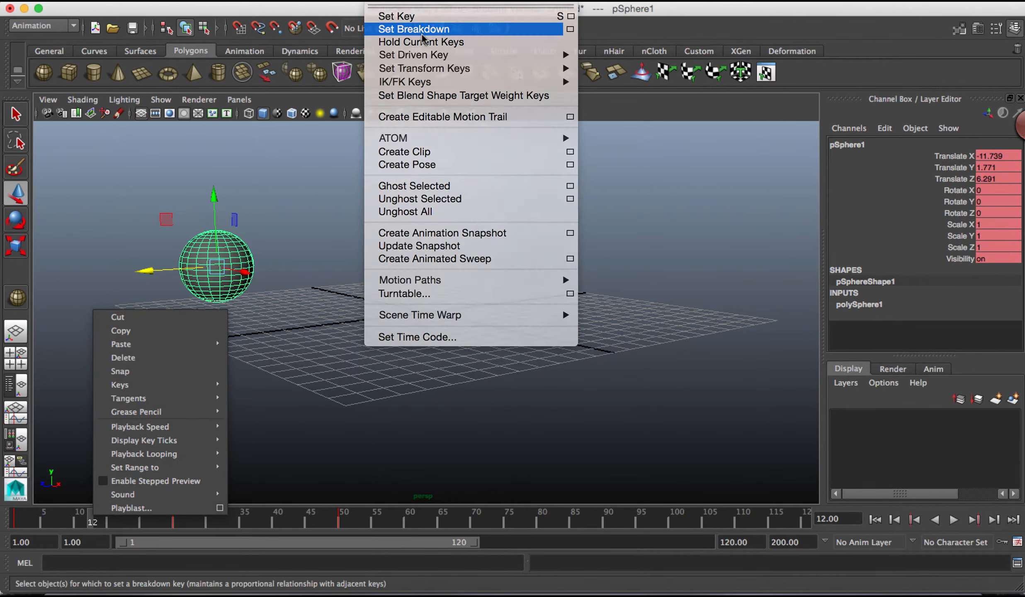
left_click(422, 30)
left_click(59, 414)
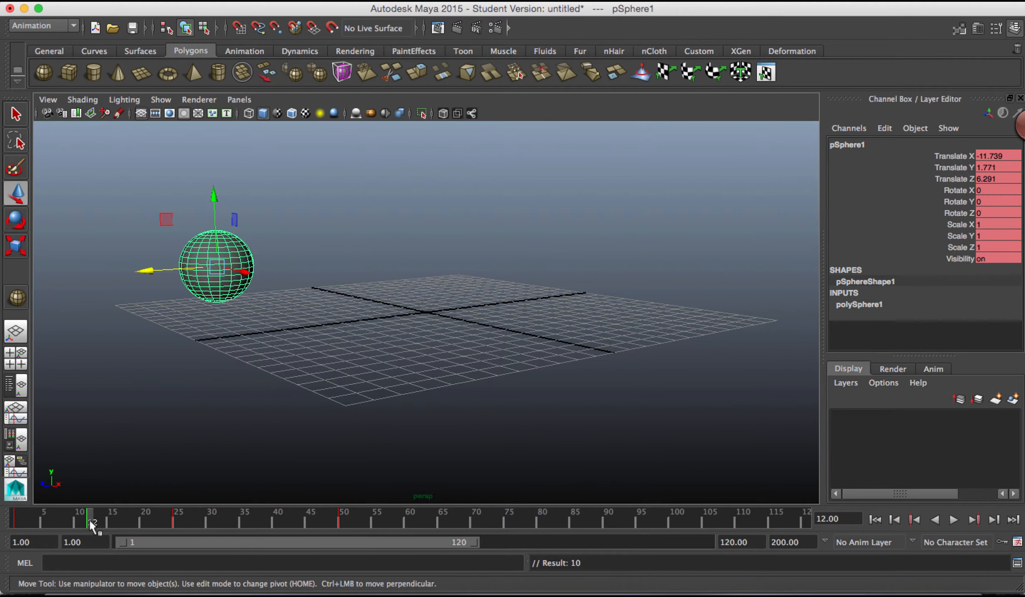
left_click_drag(218, 202, 222, 137)
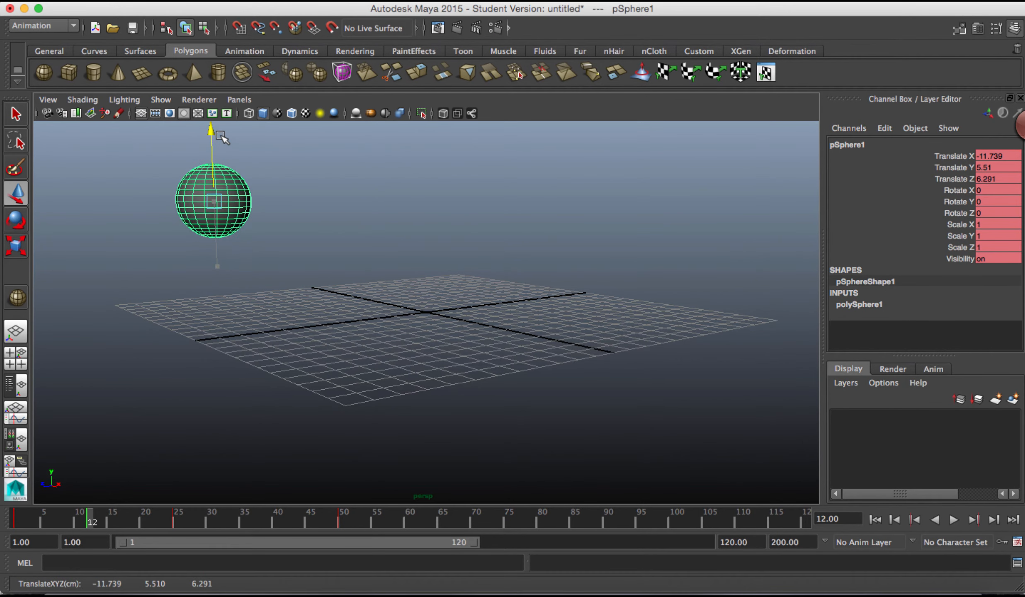
At frame 37, raise the sphere to about 5.88 in Translate Y and set a breakdown key
left_click(255, 518)
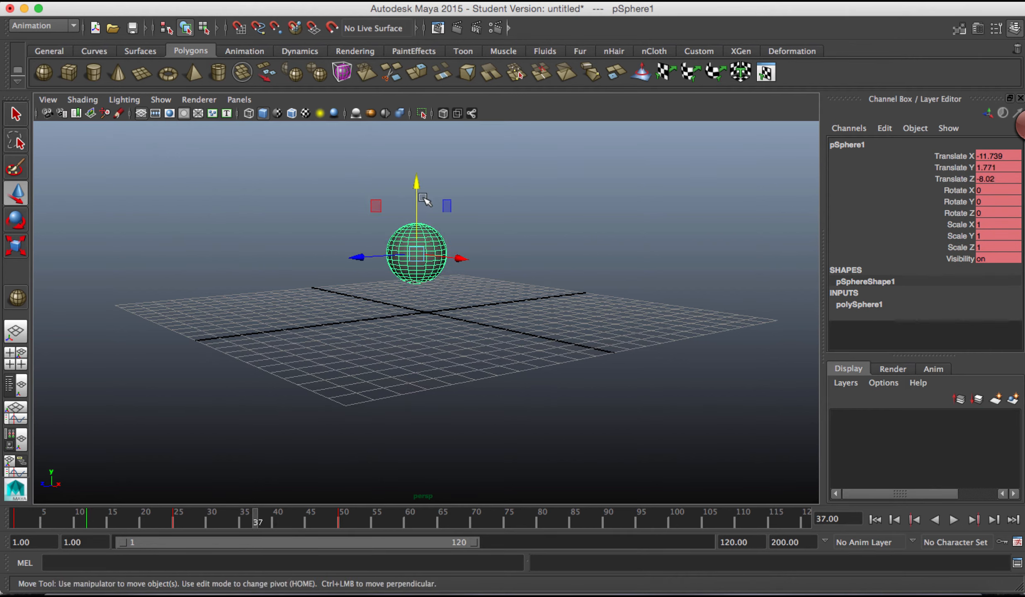
left_click_drag(420, 195, 416, 127)
left_click(386, 1)
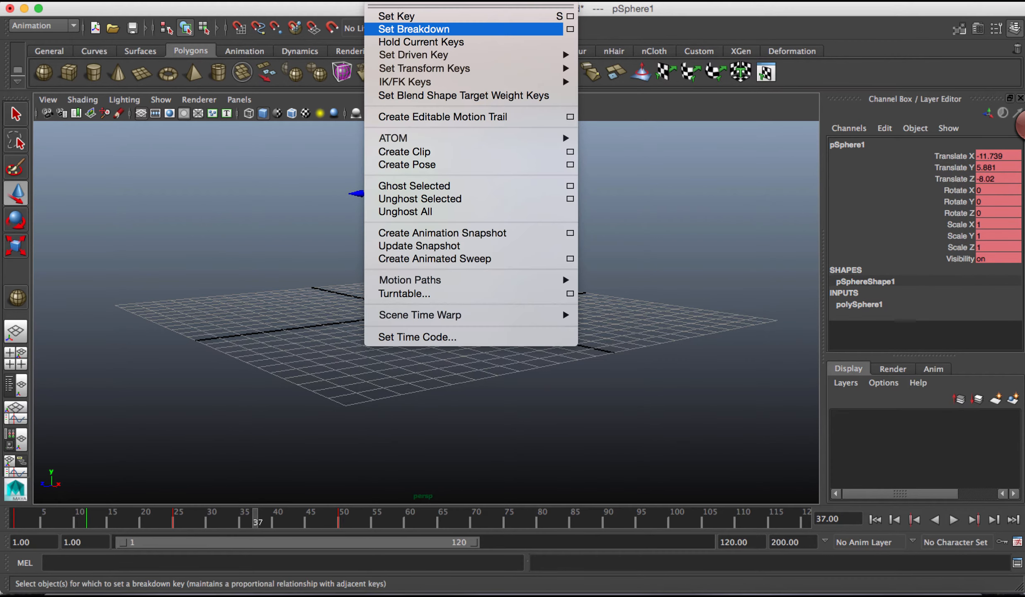
left_click(401, 29)
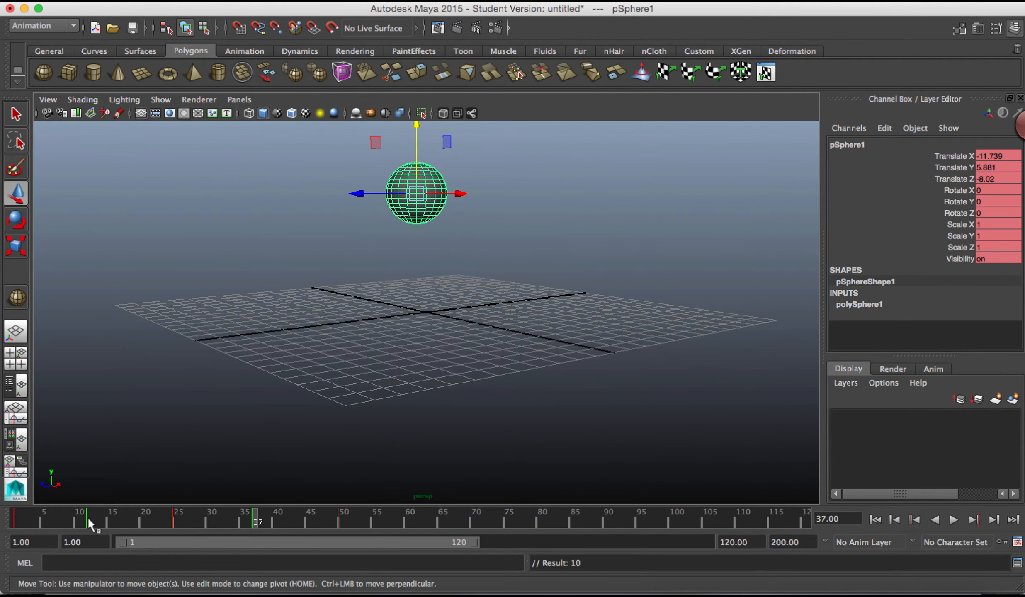
At frame 11, raise the sphere to about 5.28 in Translate Y, replacing a regular key with a breakdown key
left_click(87, 517)
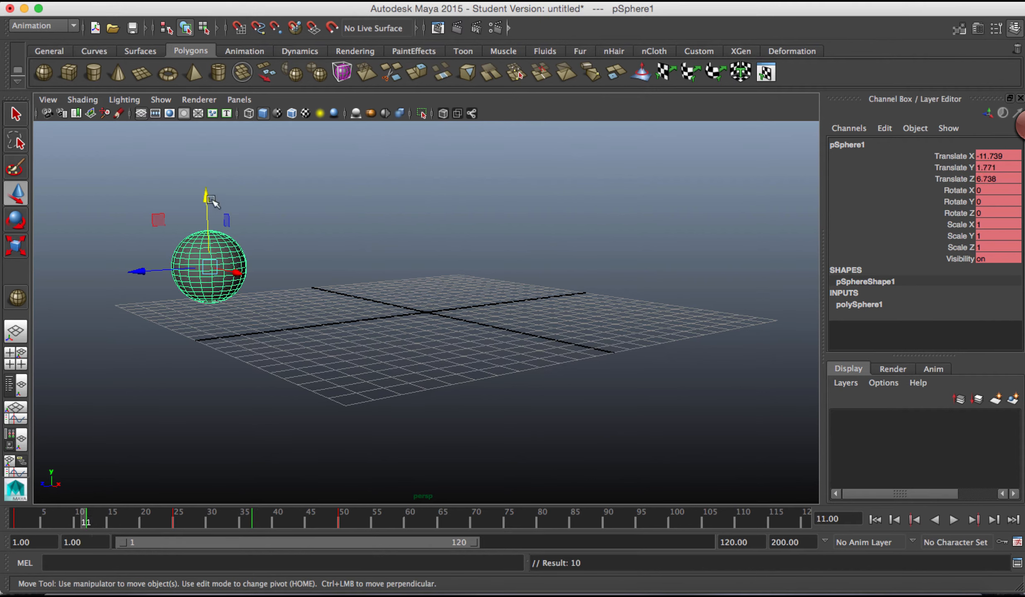
left_click_drag(206, 195, 207, 135)
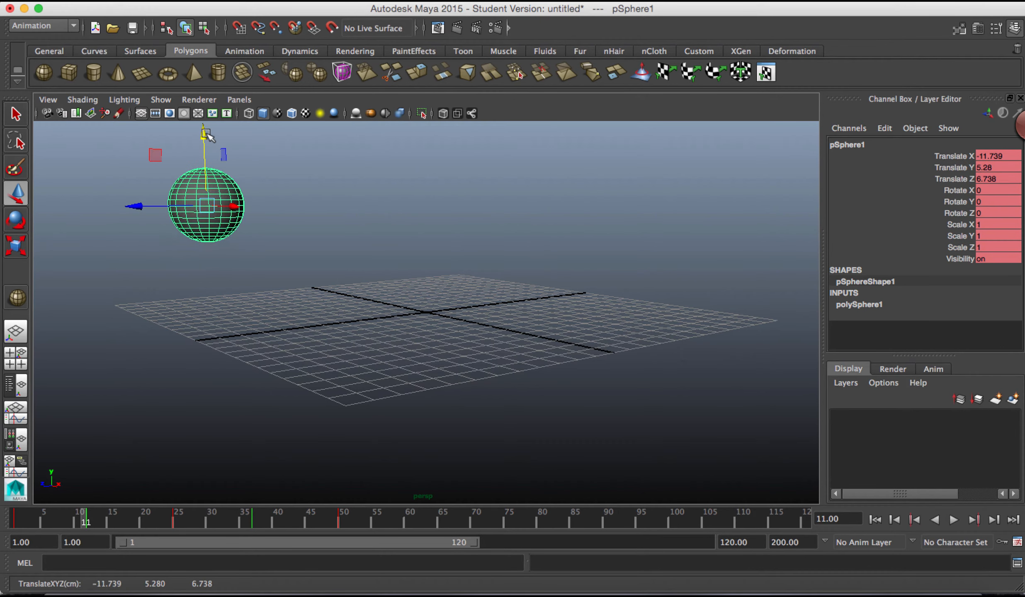
key("s")
key("z")
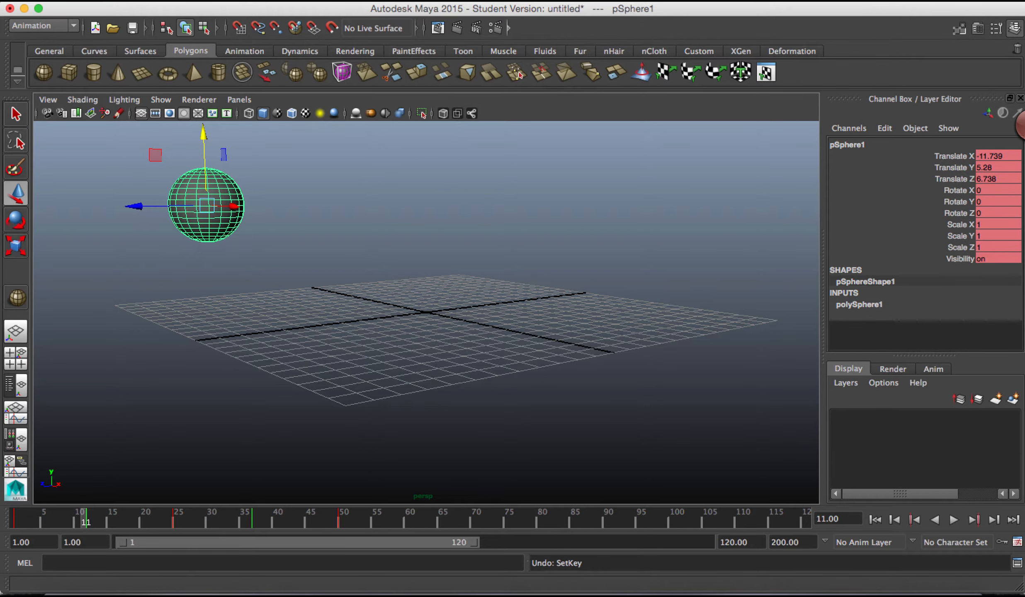
left_click(393, 32)
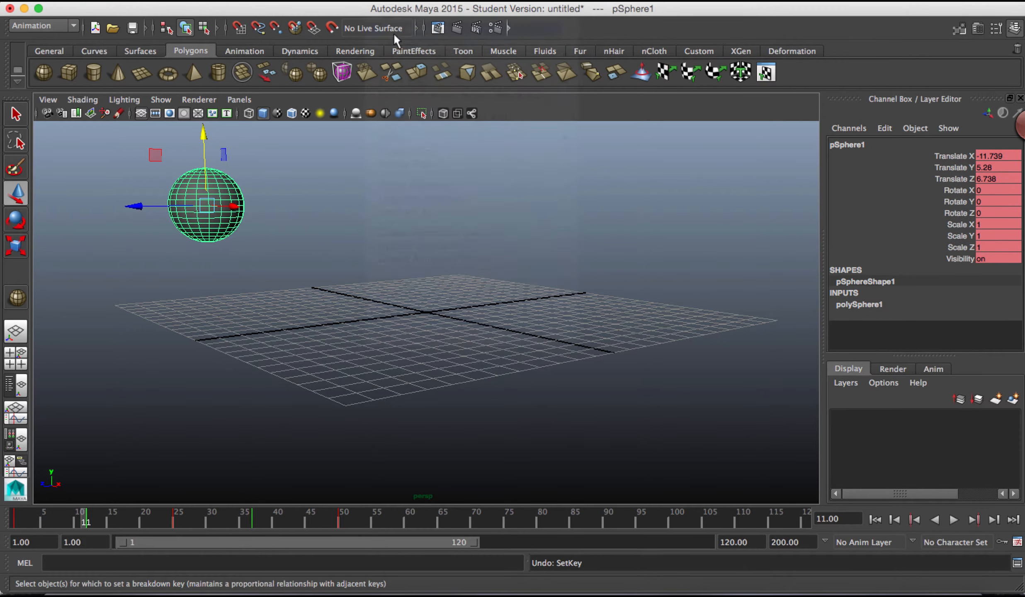
Delete the sphere's breakdown keys at frames 11 and 12
left_click(90, 517)
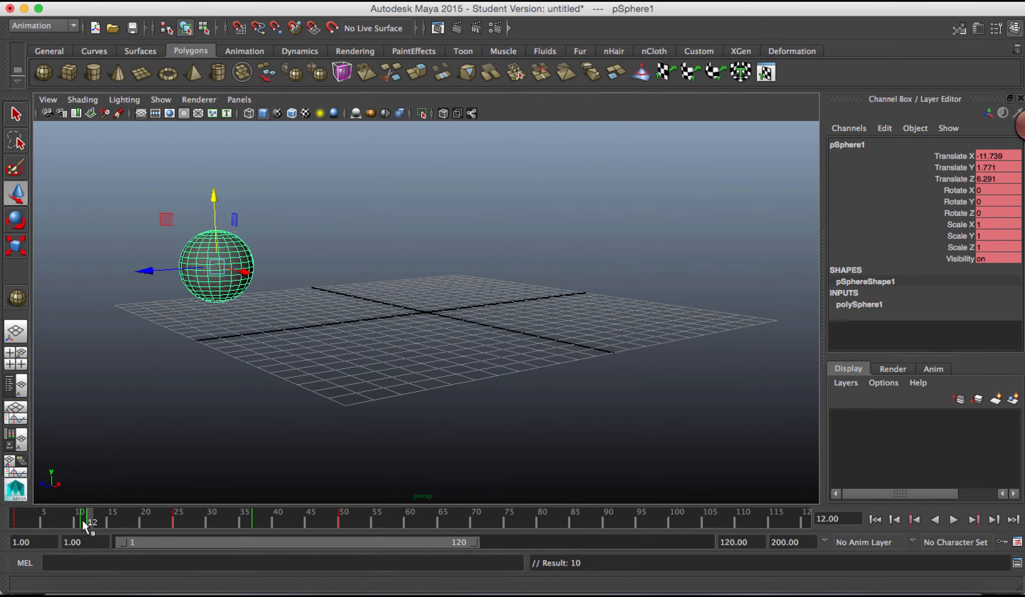
left_click(82, 520)
right_click(82, 522)
left_click(120, 365)
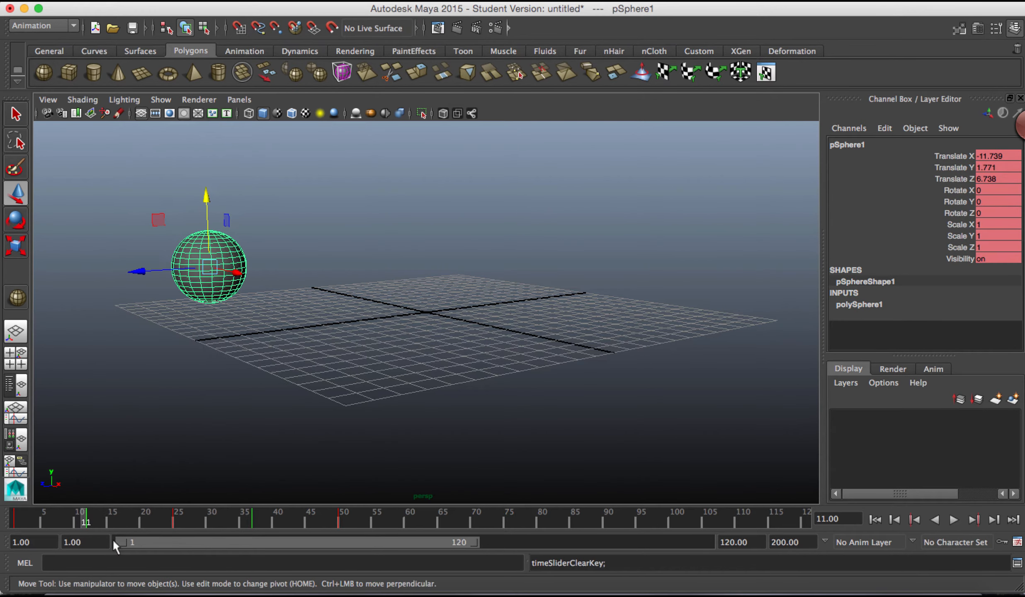
left_click(92, 520)
right_click(92, 522)
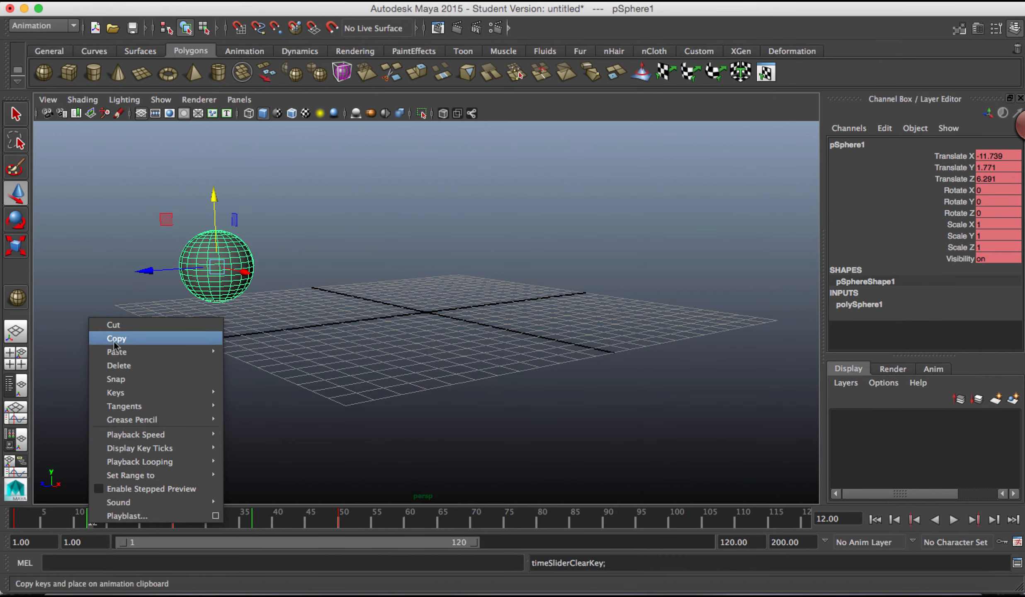
left_click(115, 364)
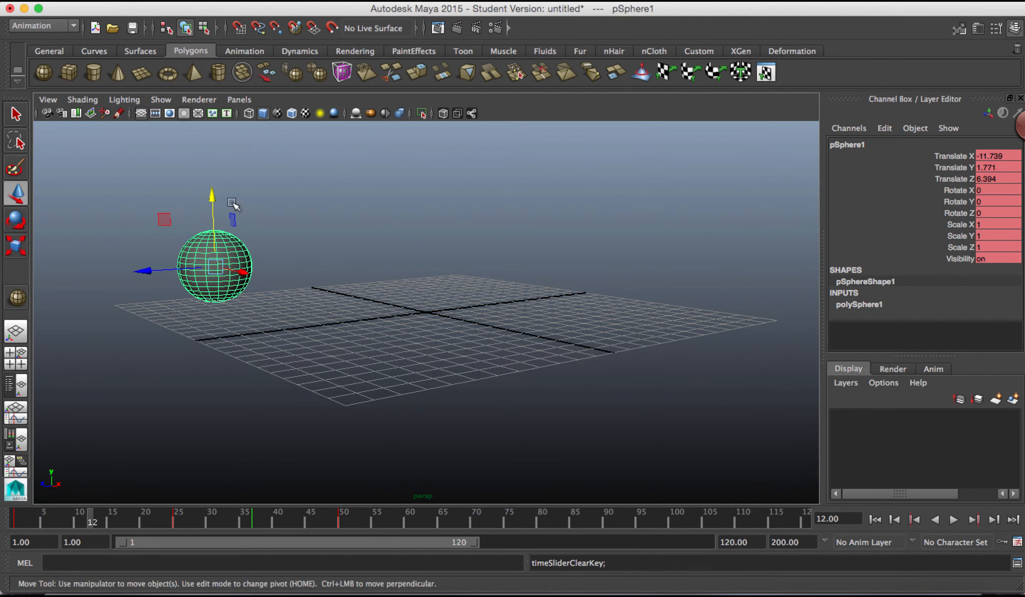
At frame 12, raise the sphere to about 6.1 in Translate Y and set a breakdown key
left_click_drag(213, 197, 219, 124)
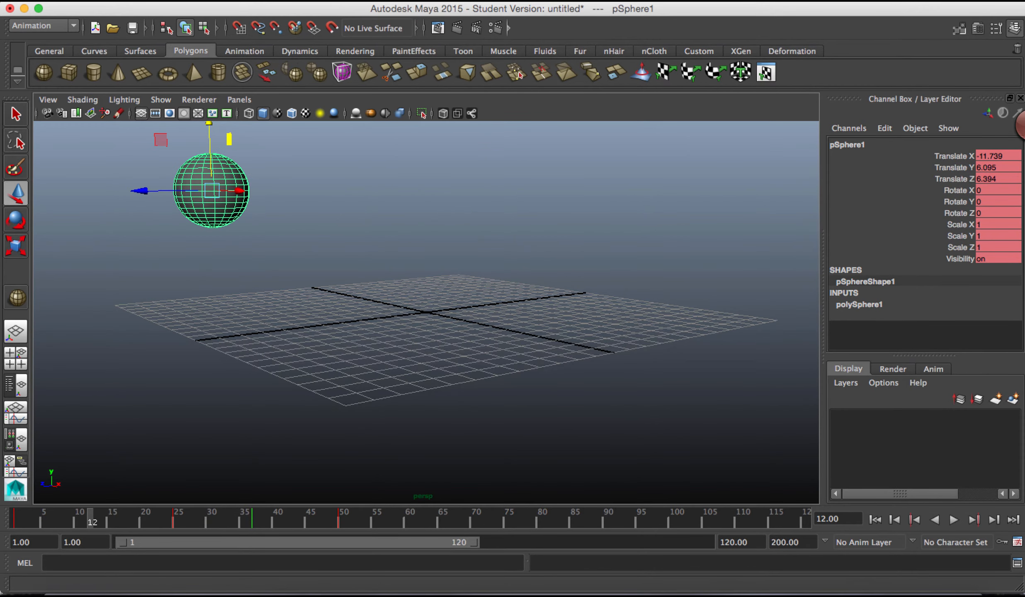
left_click(382, 1)
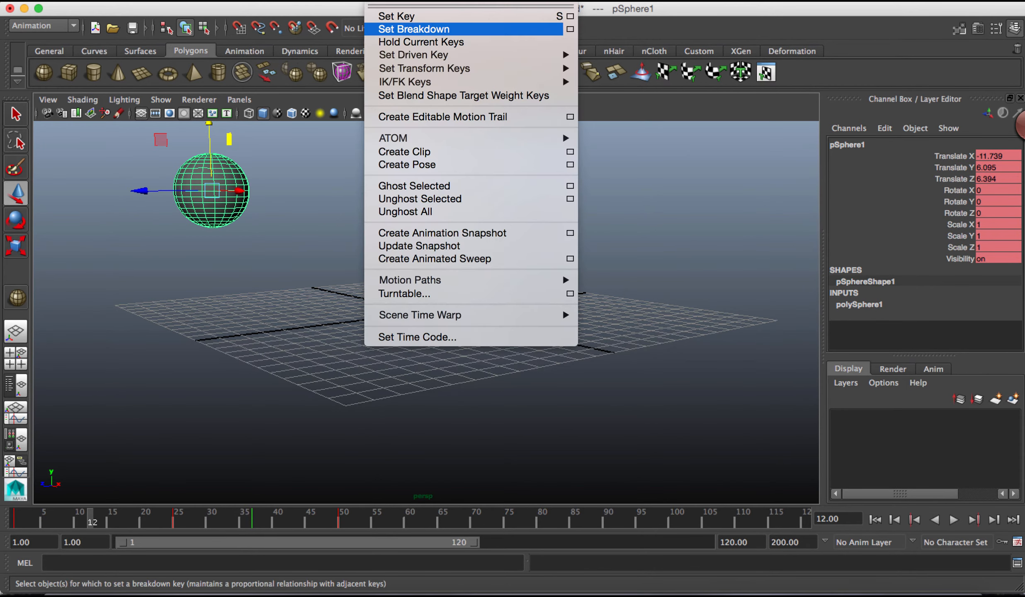
left_click(390, 29)
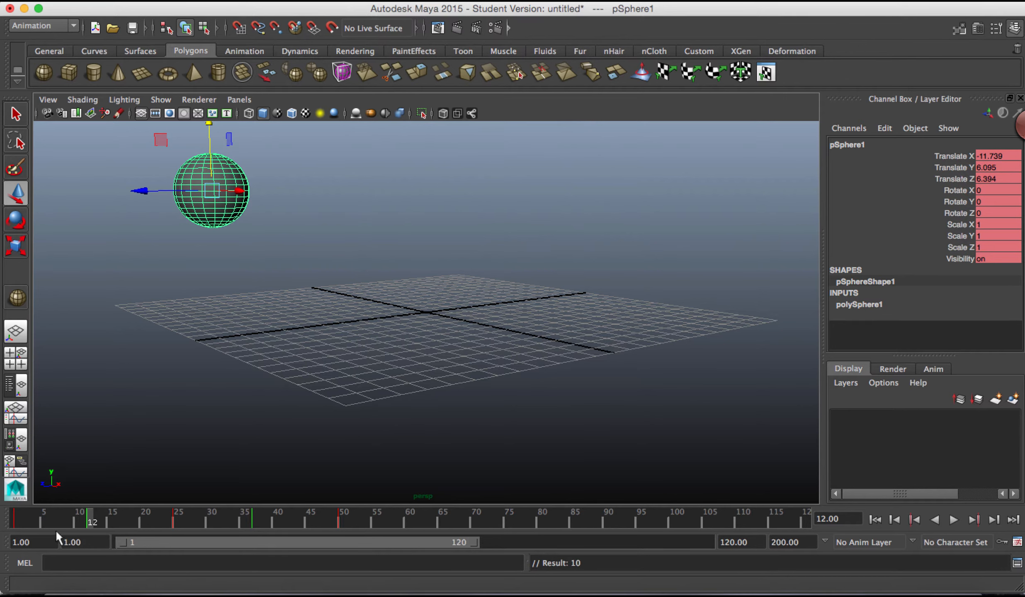
Select the frame 25 key as a time range and shift it earlier to about frame 13, carrying the breakdown keys along
left_click_drag(22, 520, 1, 500)
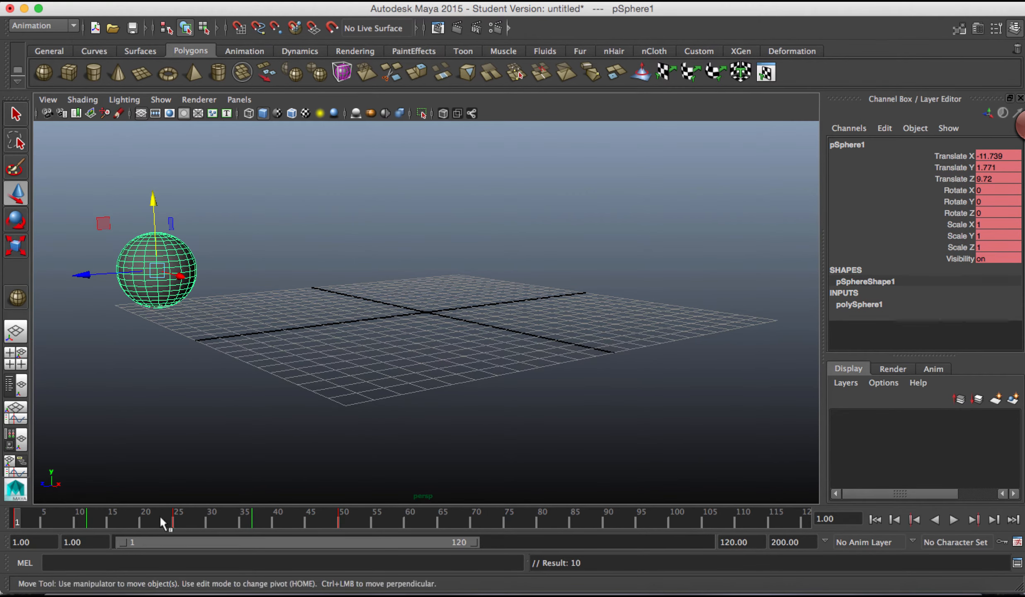
left_click(172, 517)
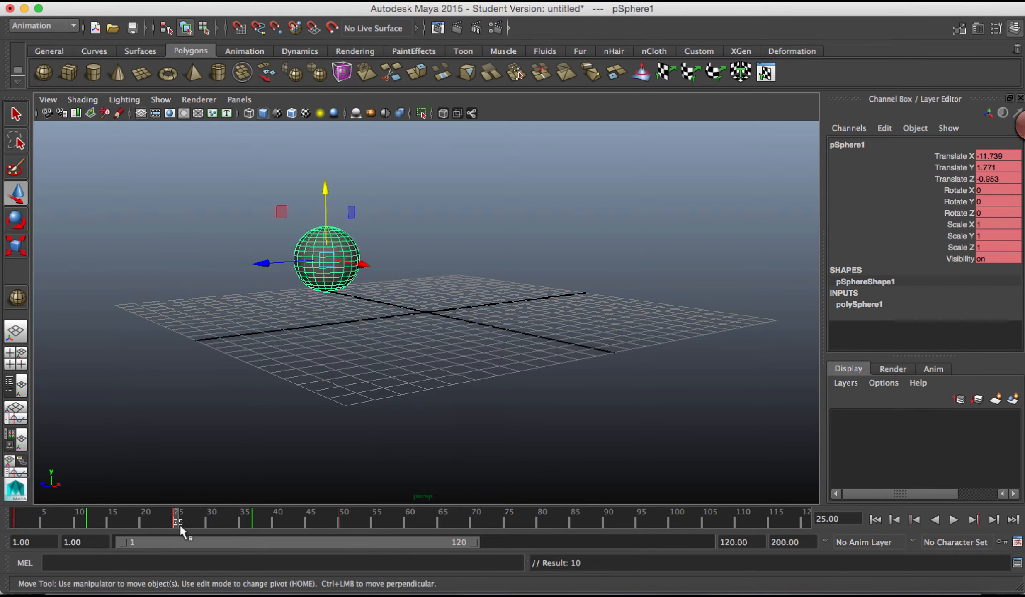
left_click(162, 520)
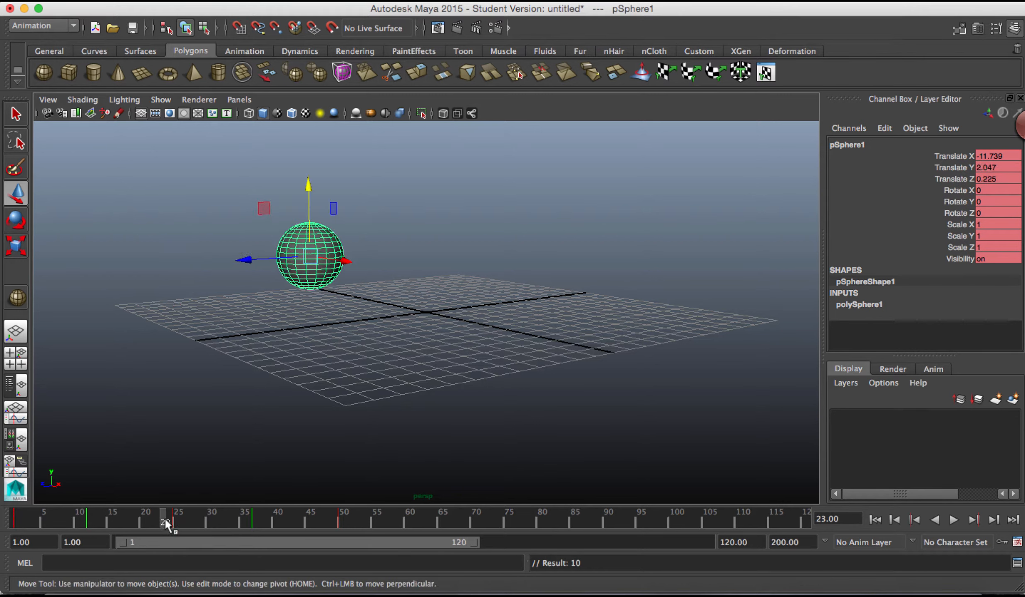
left_click_drag(165, 518, 182, 520, "shift")
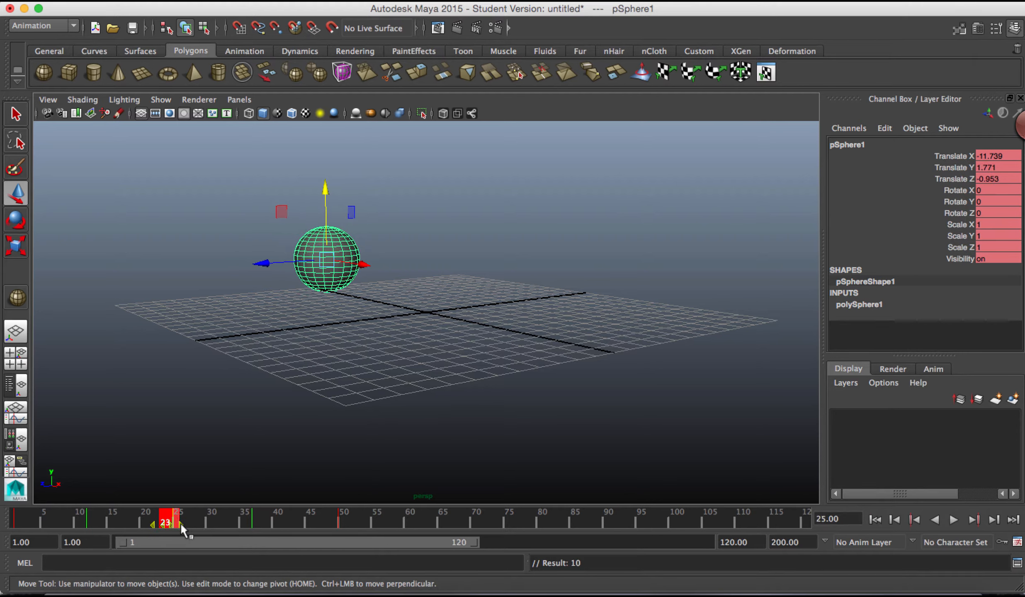
left_click_drag(181, 523, 99, 519)
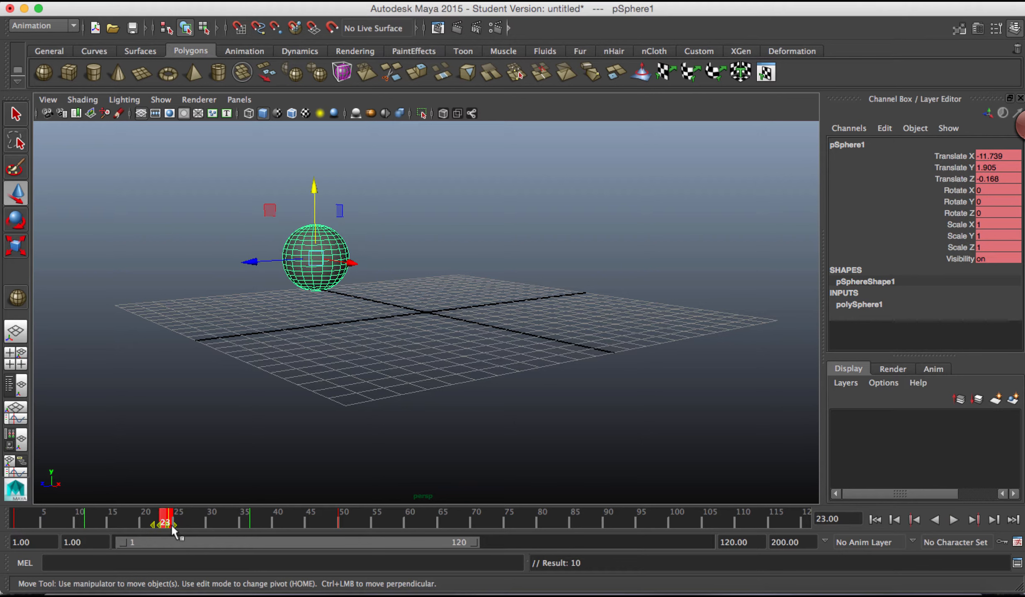
left_click_drag(173, 524, 100, 525)
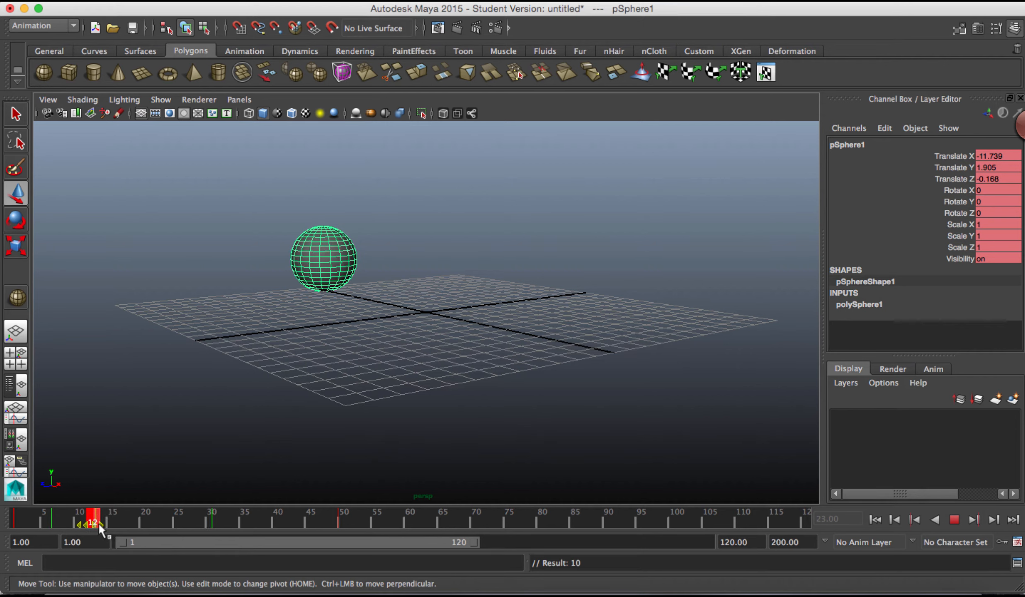
Undo the timing changes made to the sphere's frame 25 key
left_click_drag(16, 520, 12, 545)
key("super+z")
key("super+z")
key("super+z")
key("super+z")
key("super+z")
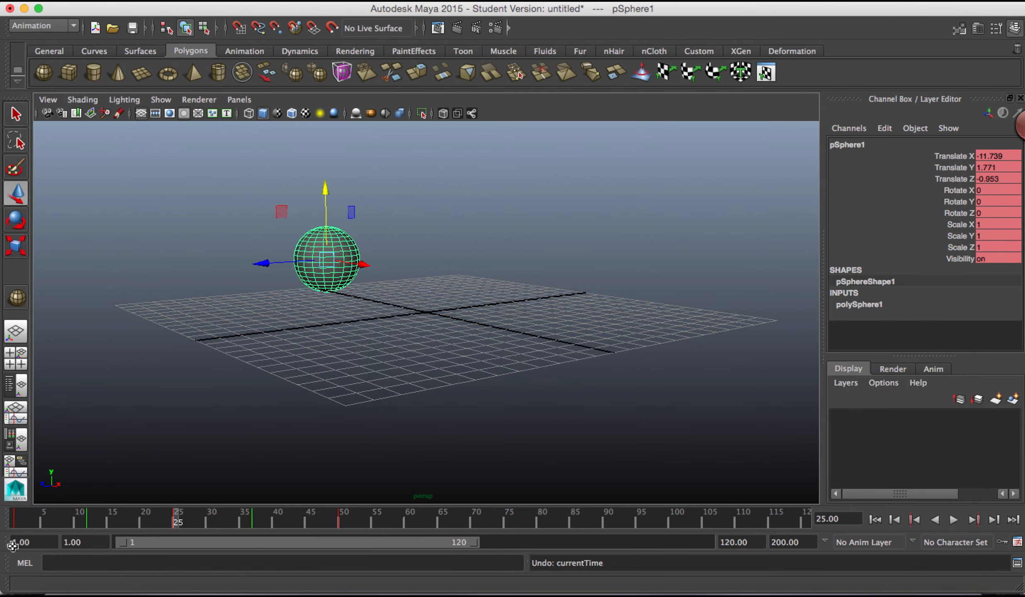
Play the sphere's bouncing animation from frame 1 past frame 50, then stop playback
left_click(14, 526)
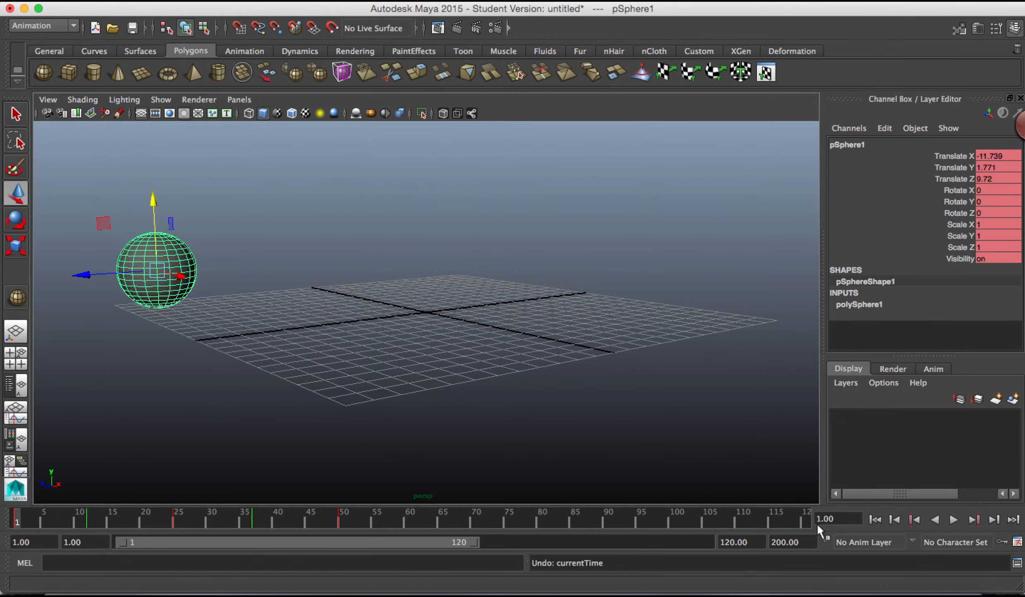
left_click(952, 519)
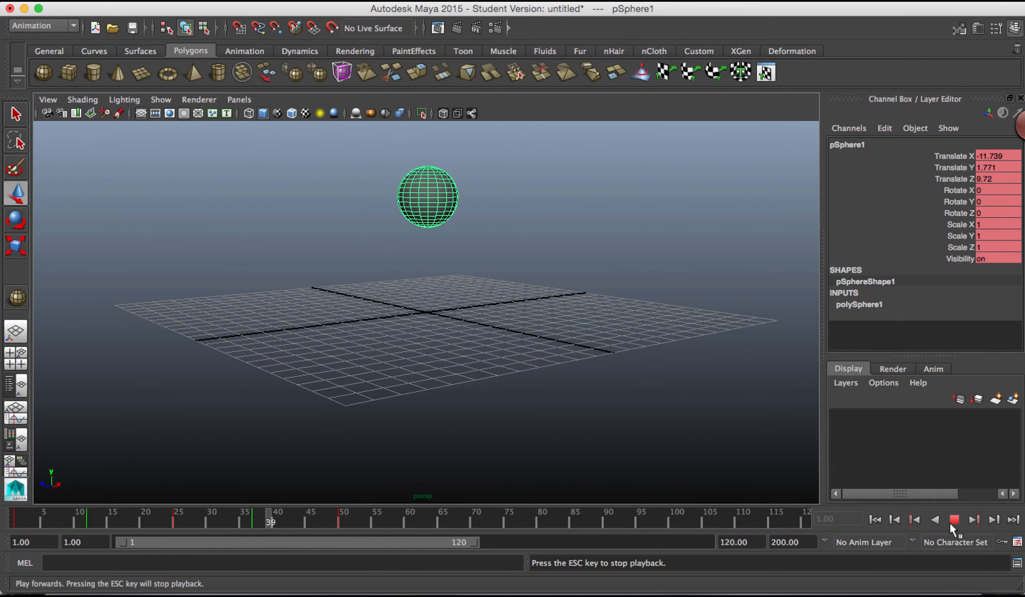
left_click(952, 519)
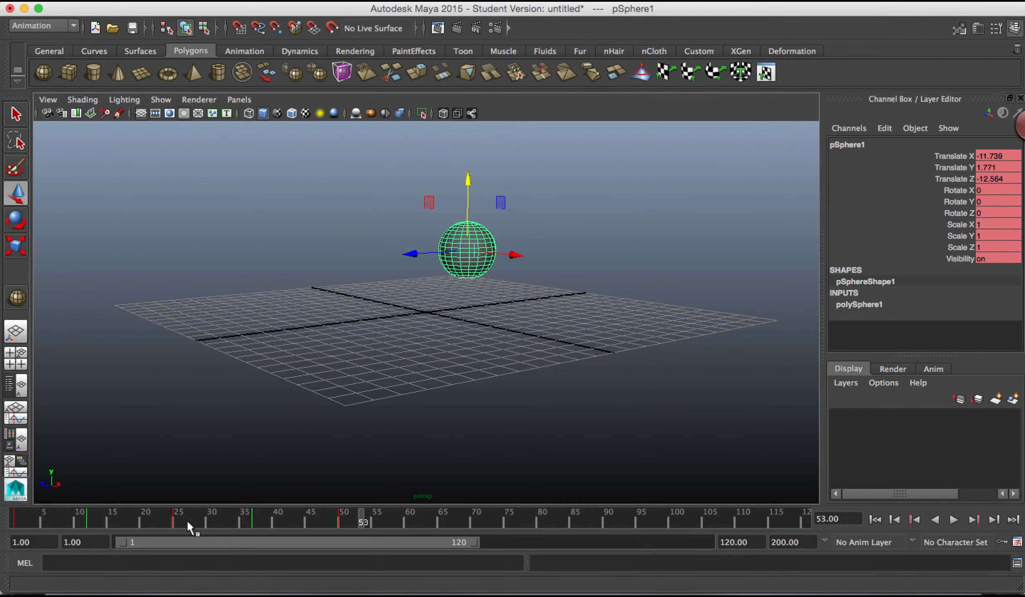
Select the frame 25 key as a time range and shift it earlier to about frame 15, carrying the breakdown keys along
left_click(168, 518)
left_click(165, 521)
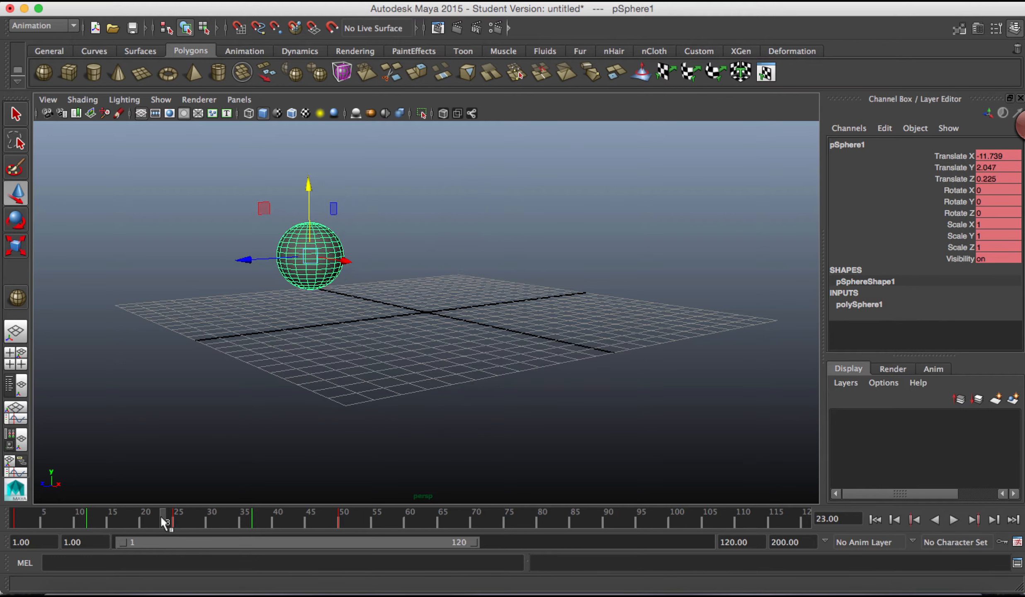
left_click(176, 519)
left_click(165, 520)
left_click(176, 519, "shift")
left_click(199, 519)
left_click_drag(163, 519, 177, 517, "shift")
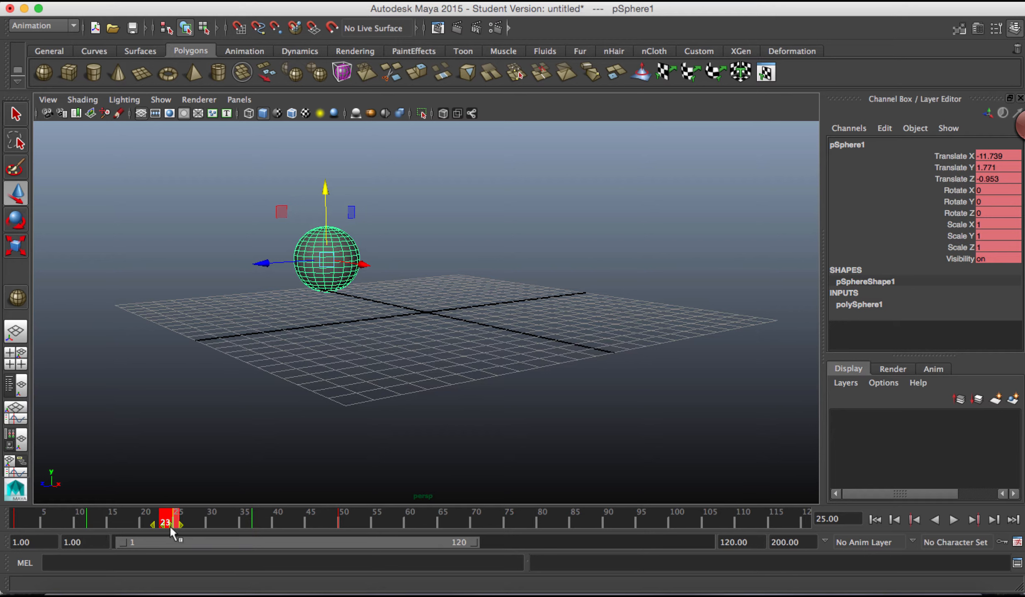
left_click_drag(170, 523, 102, 529)
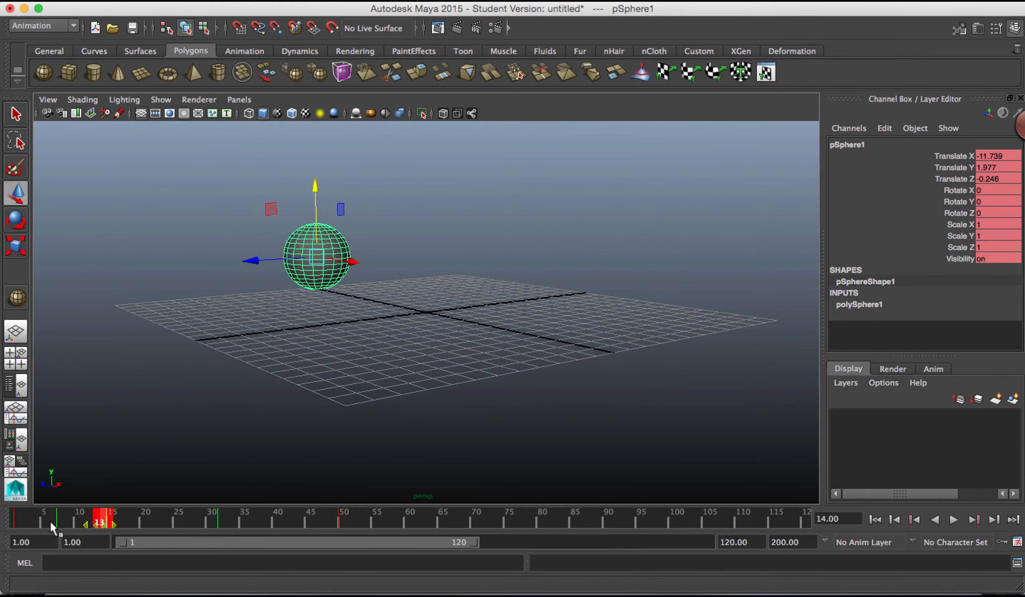
Play the retimed sphere animation from frame 1 to about frame 48, then stop playback
left_click(50, 521)
left_click(15, 525)
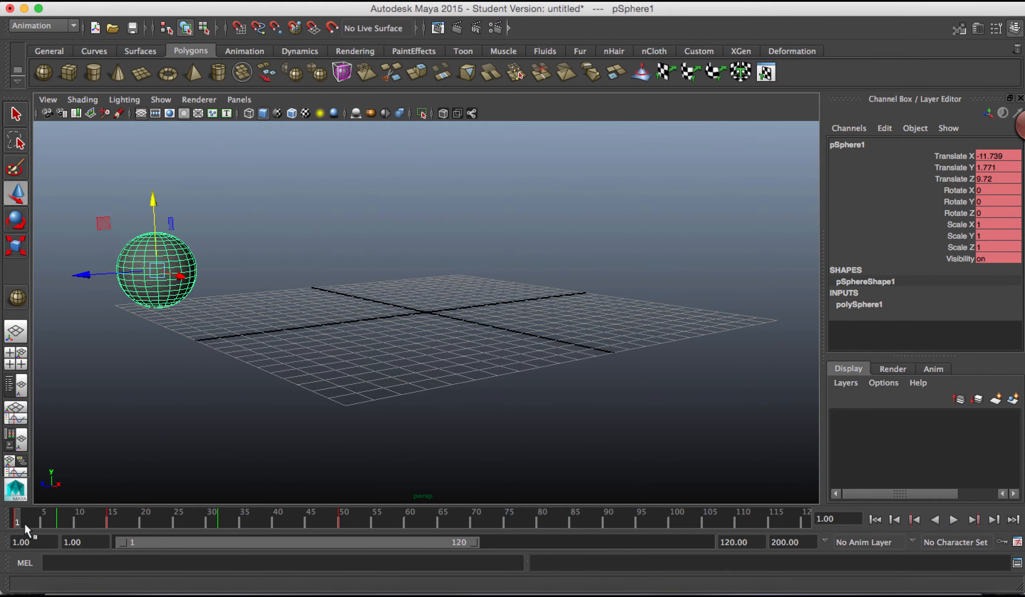
left_click(954, 519)
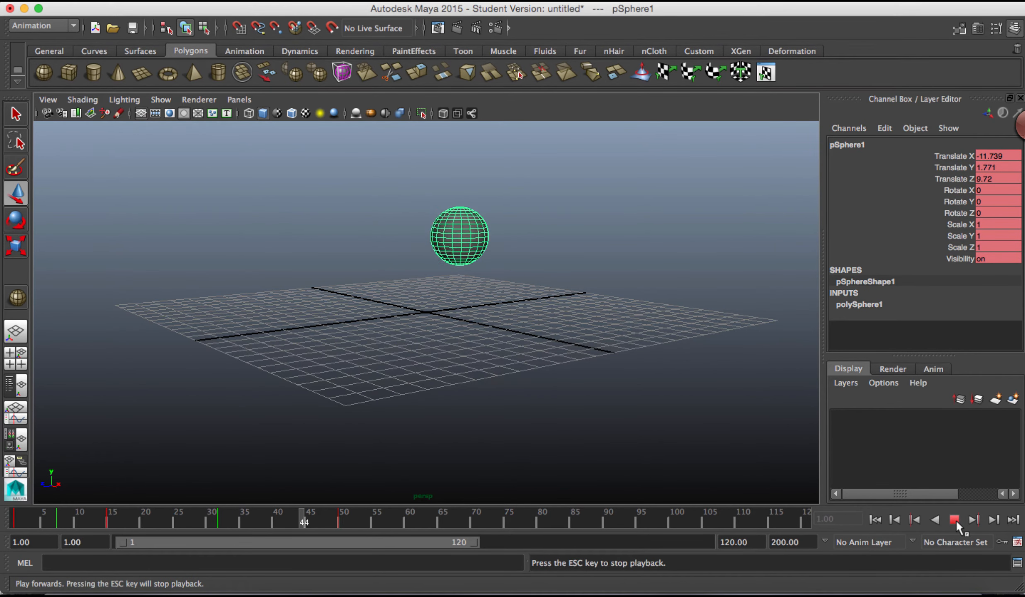
left_click(954, 520)
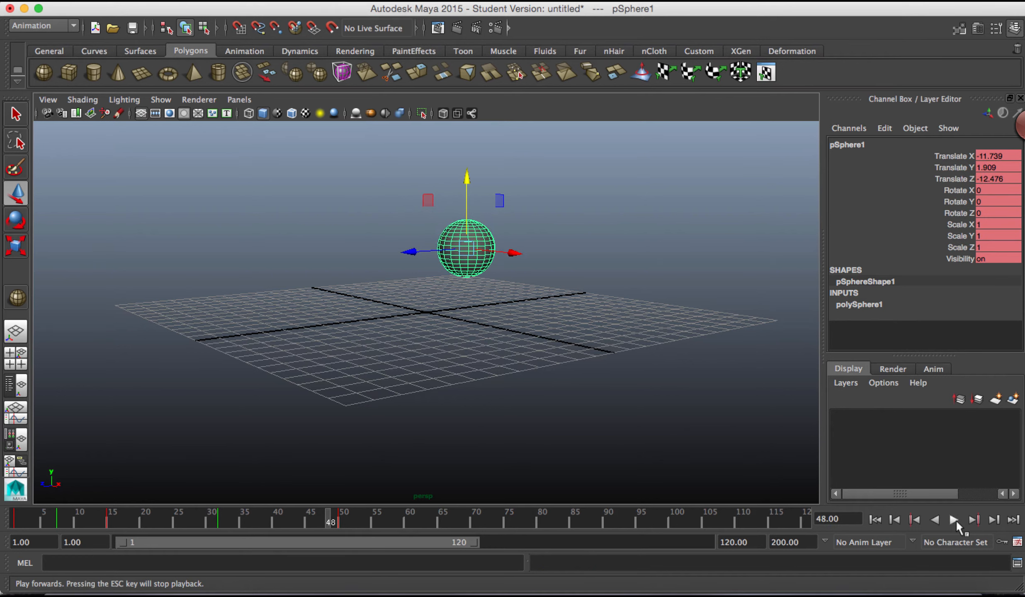
Undo the shift of the sphere's middle key to restore it to frame 25
key("ctrl+z")
key("ctrl+z")
key("ctrl+z")
key("ctrl+z")
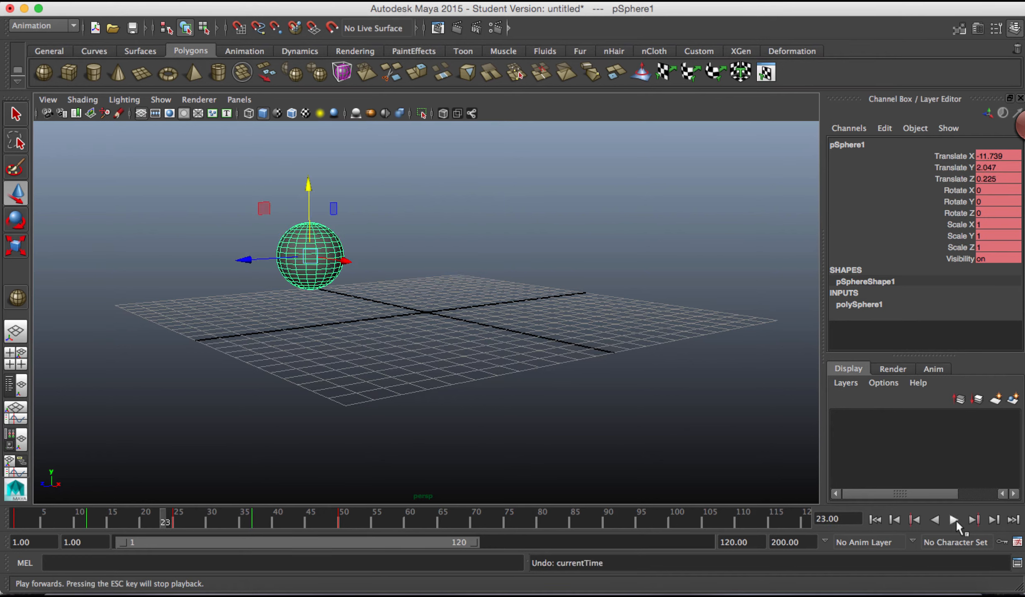
Convert the sphere's regular key at frame 25 to a breakdown key
left_click(172, 523)
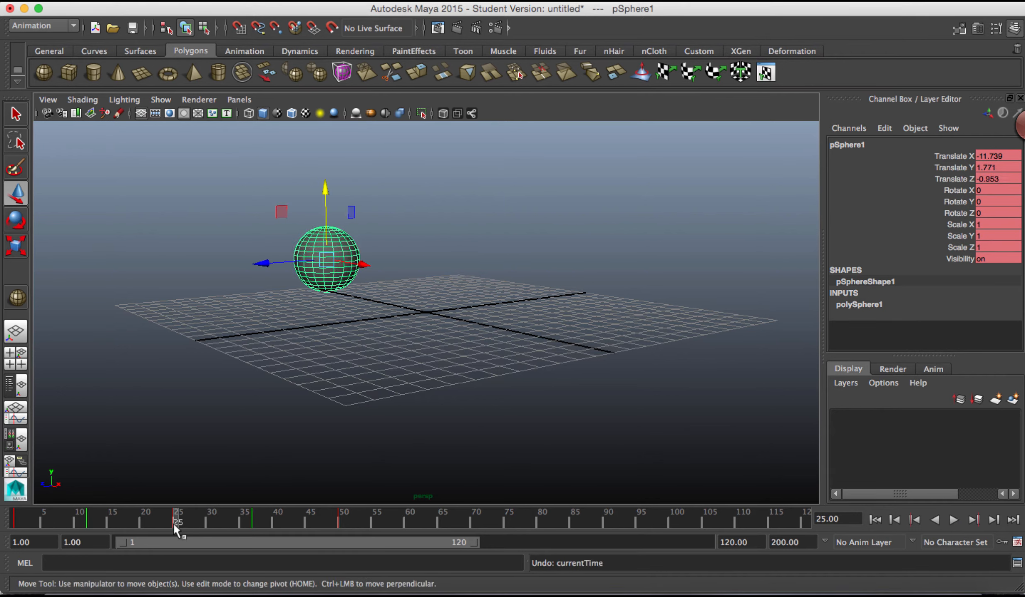
right_click(173, 522)
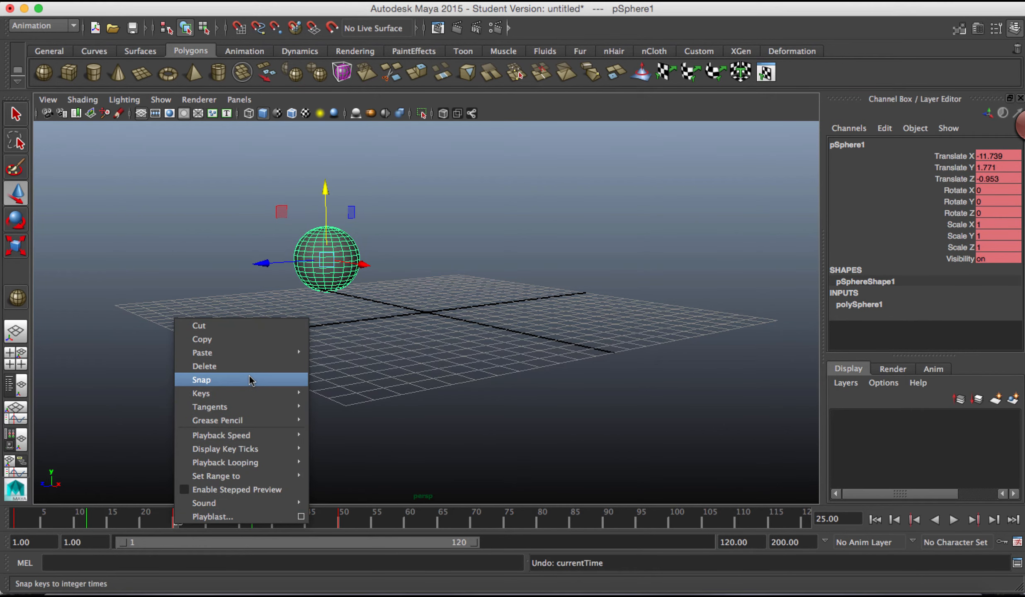
mouse_move(290, 393)
left_click(354, 414)
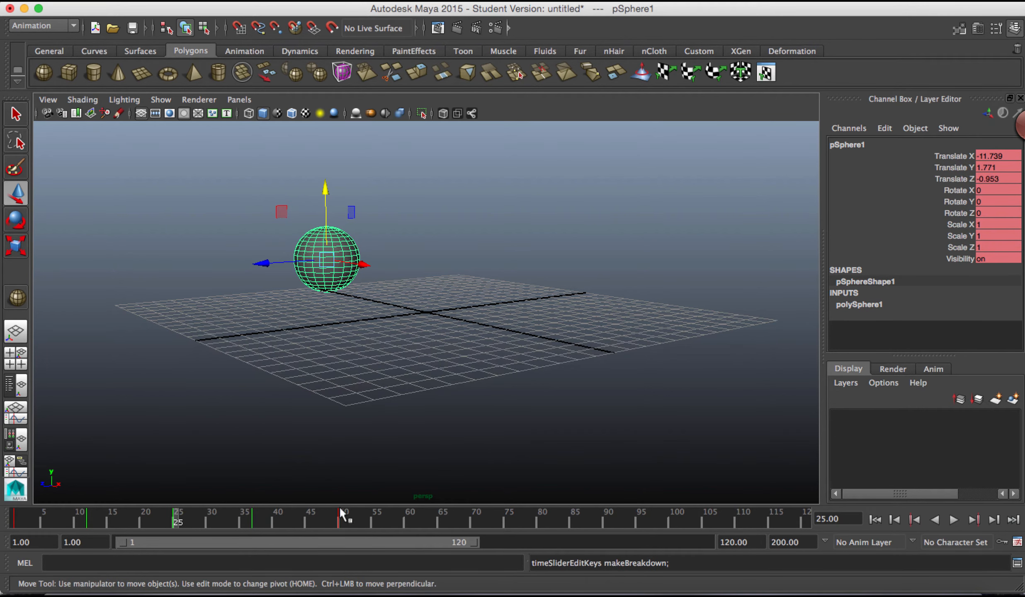
Convert the sphere's regular key at frame 50 to a breakdown key
left_click(341, 521)
right_click(341, 521)
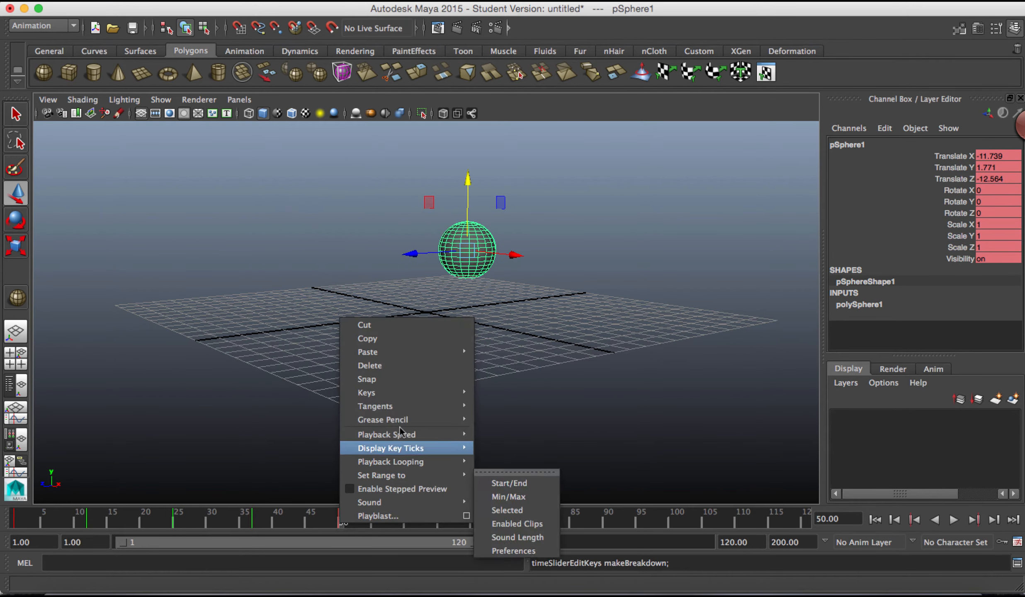
mouse_move(452, 392)
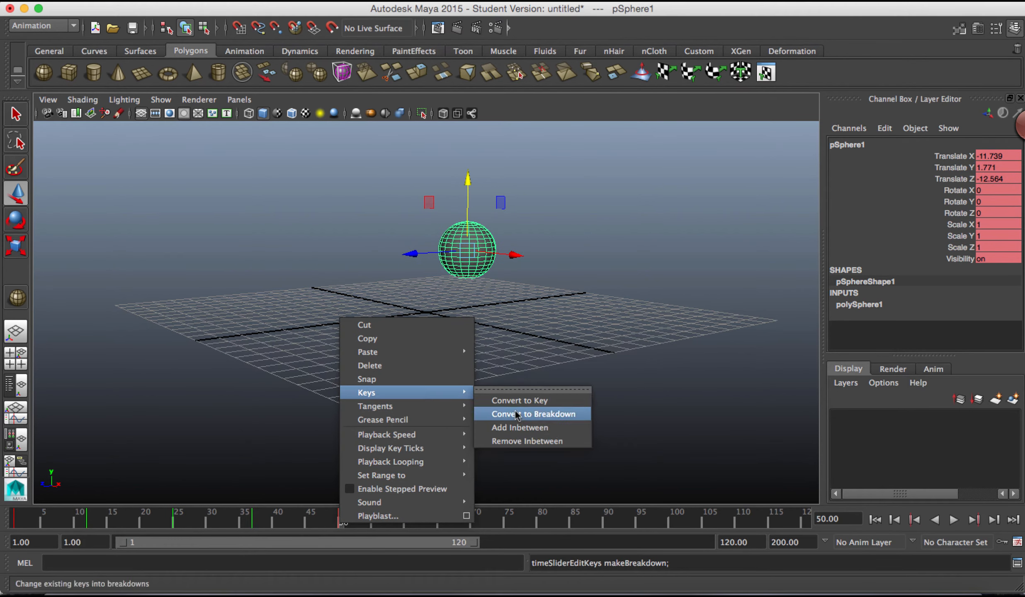
left_click(517, 414)
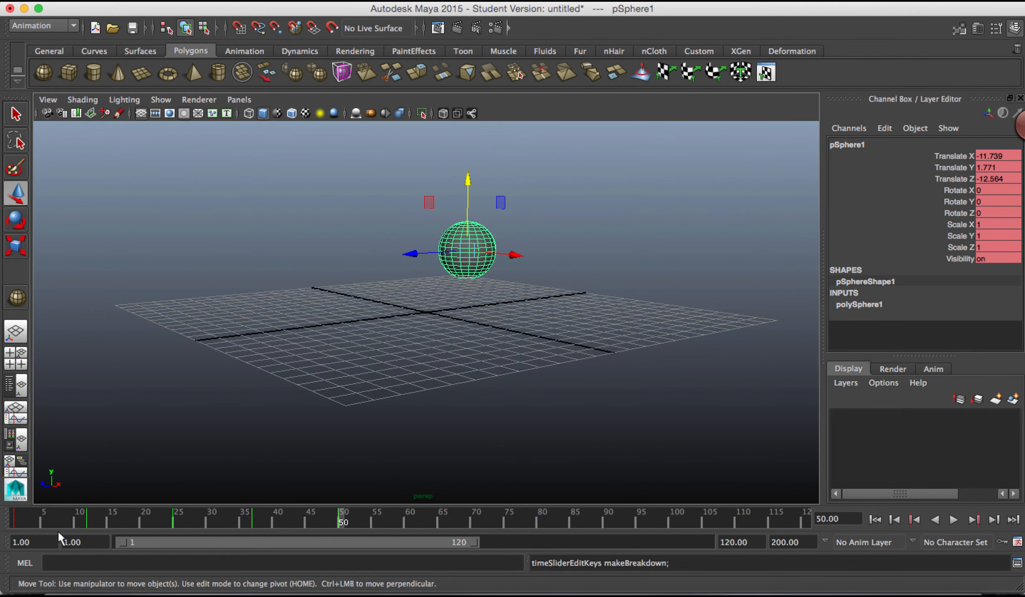
Scrub the early frames, and shift the selected frame 50 breakdown earlier to about frame 49
left_click_drag(57, 523, 101, 518)
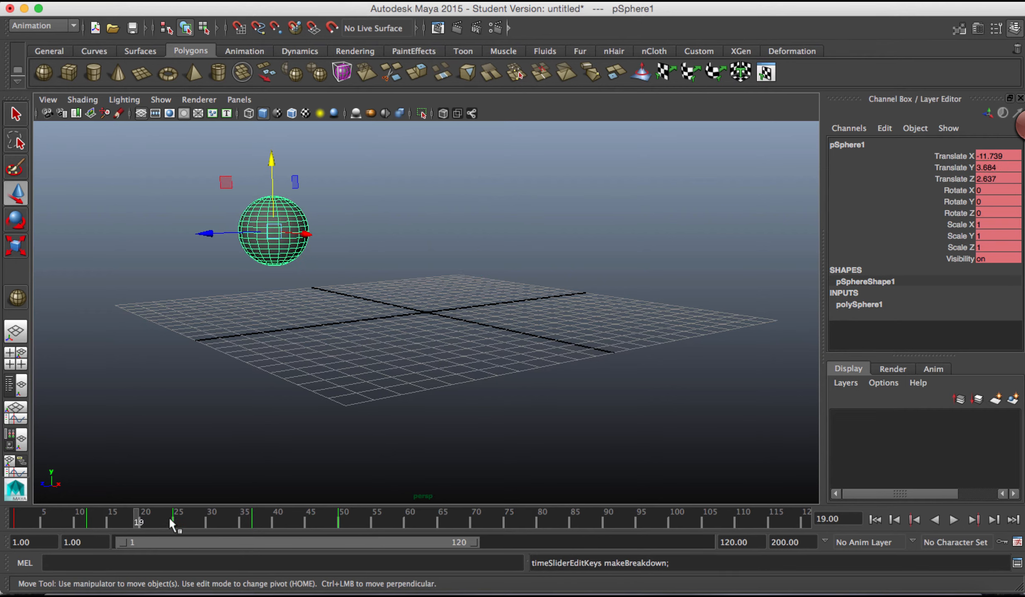
left_click(351, 520)
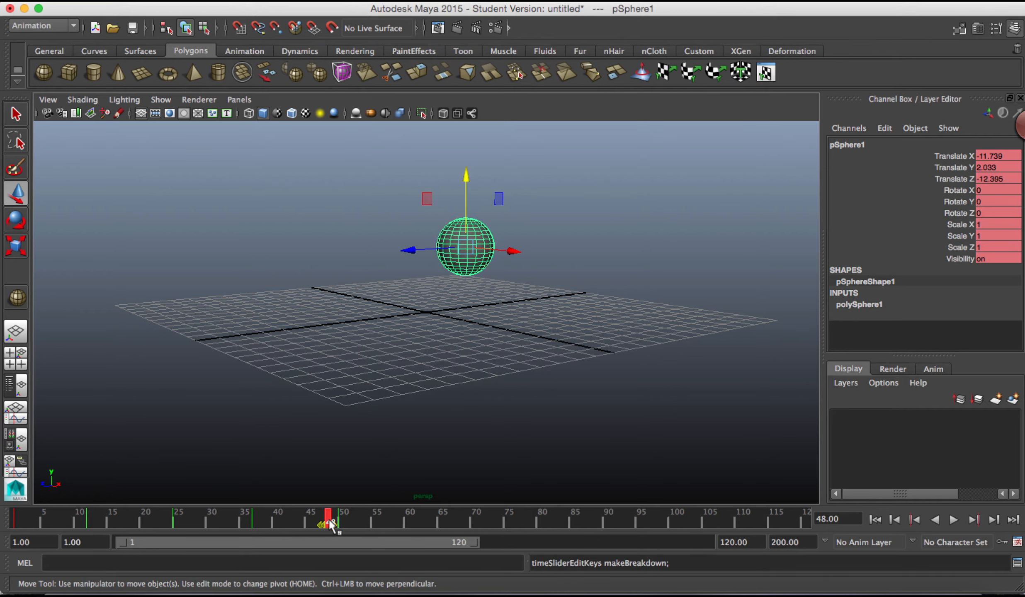
mouse_move(329, 520)
left_mouse_down("shift")
mouse_move(344, 518)
mouse_move(308, 522)
mouse_move(346, 521)
mouse_move(255, 520)
mouse_move(348, 523)
mouse_move(330, 522)
left_mouse_up("shift")
left_click(331, 523)
left_click(300, 522)
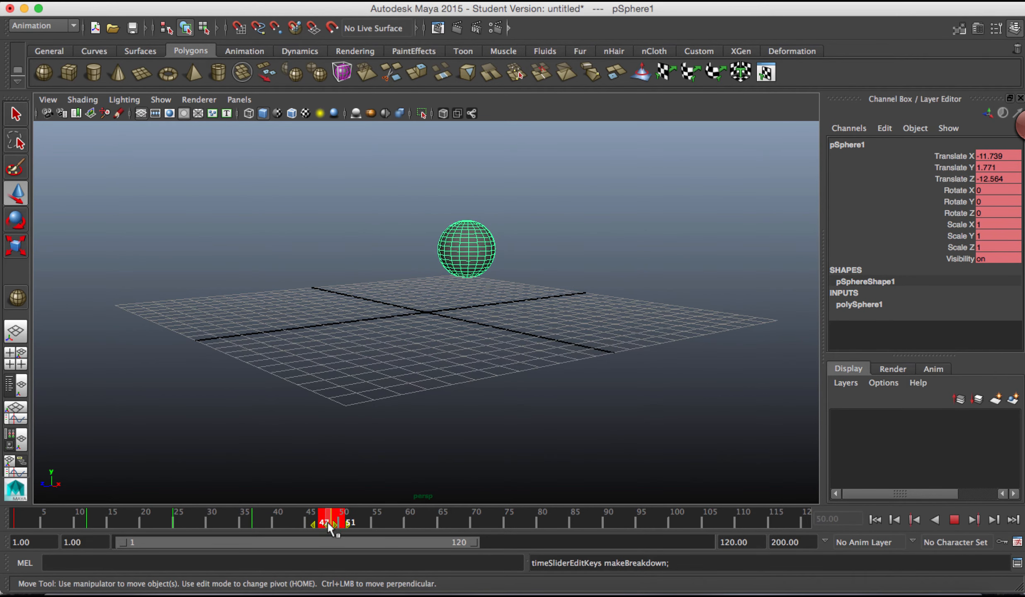
Select the breakdown at frame 37 as a time range and shift it earlier to about frame 36
left_click(255, 521)
mouse_move(246, 514)
left_mouse_down("shift")
mouse_move(256, 516)
mouse_move(200, 523)
mouse_move(311, 523)
mouse_move(211, 525)
mouse_move(245, 522)
left_mouse_up("shift")
left_click(290, 521)
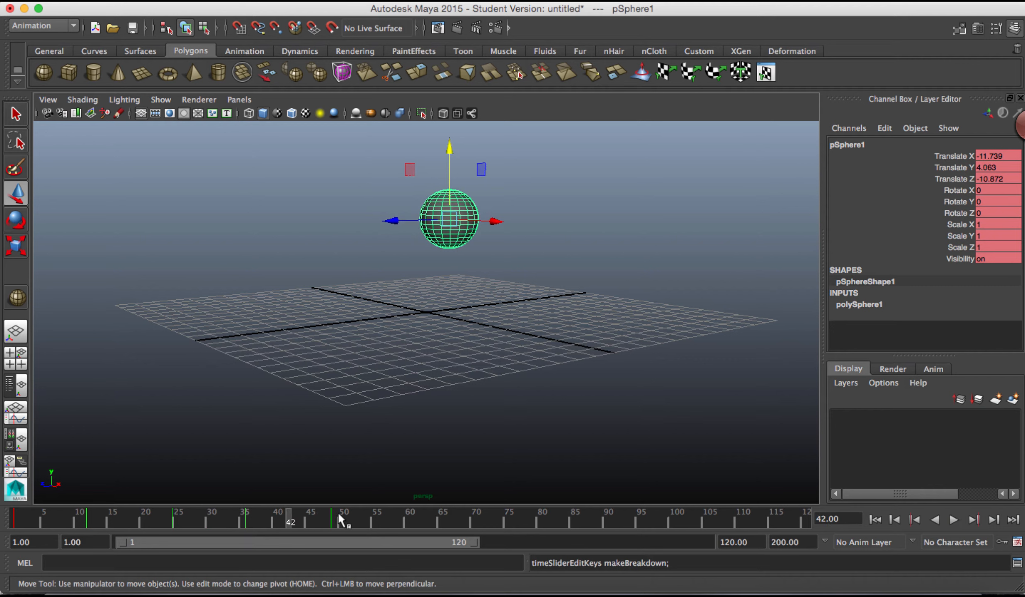
Select the breakdown at frame 25 as a time range and try to shift it slightly earlier
left_click(181, 519)
mouse_move(165, 518)
left_mouse_down("shift")
mouse_move(173, 520)
mouse_move(151, 524)
mouse_move(167, 524)
left_mouse_up("shift")
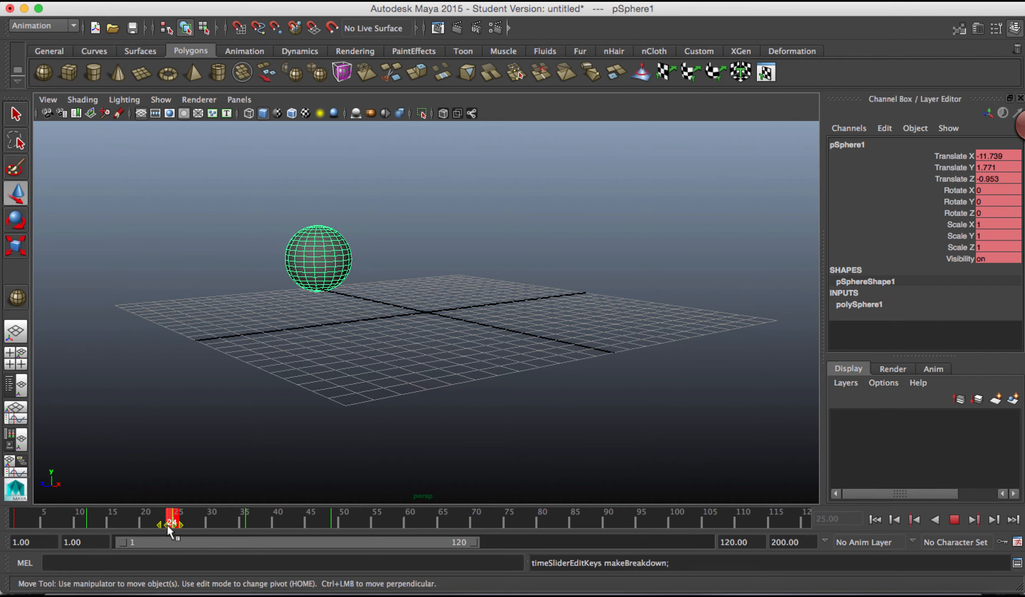
left_click(196, 520)
Undo the breakdown timing shifts and both breakdown conversions, restoring regular keys at frames 25 and 50
key("super+z")
key("super+z")
key("super+z")
key("super+z")
key("super+z")
key("super+z")
key("super+z")
key("super+z")
key("super+z")
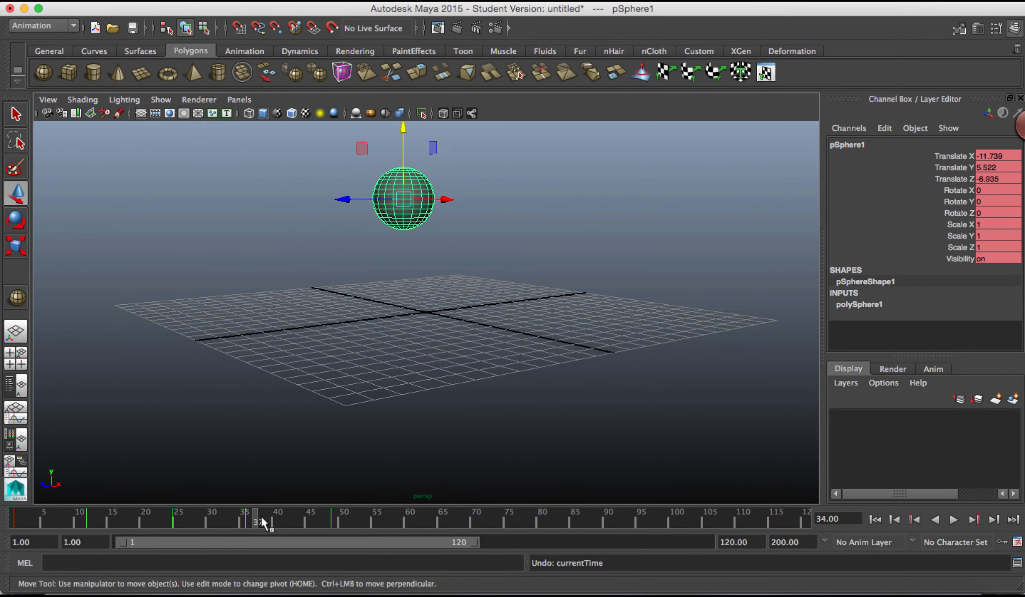
key("super+z")
key("super+z")
key("super+z")
key("super+z")
key("super+z")
key("super+z")
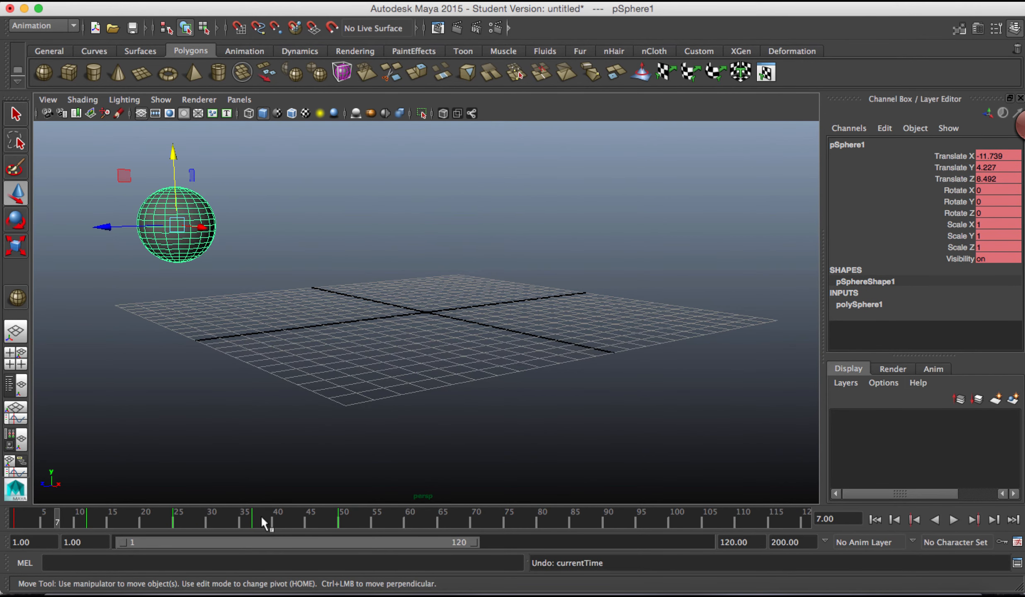
key("super+z")
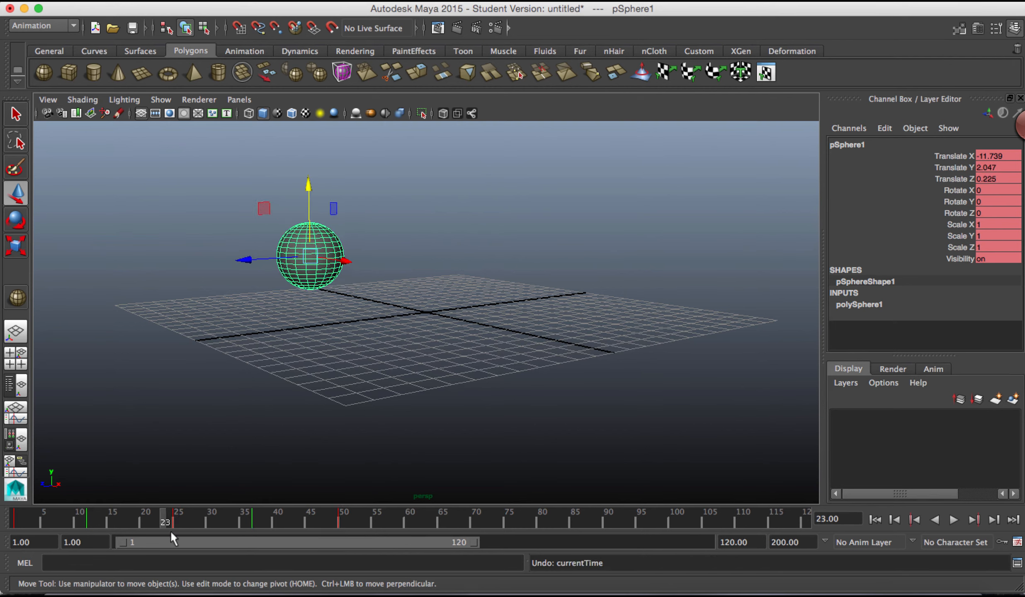
key("super+z")
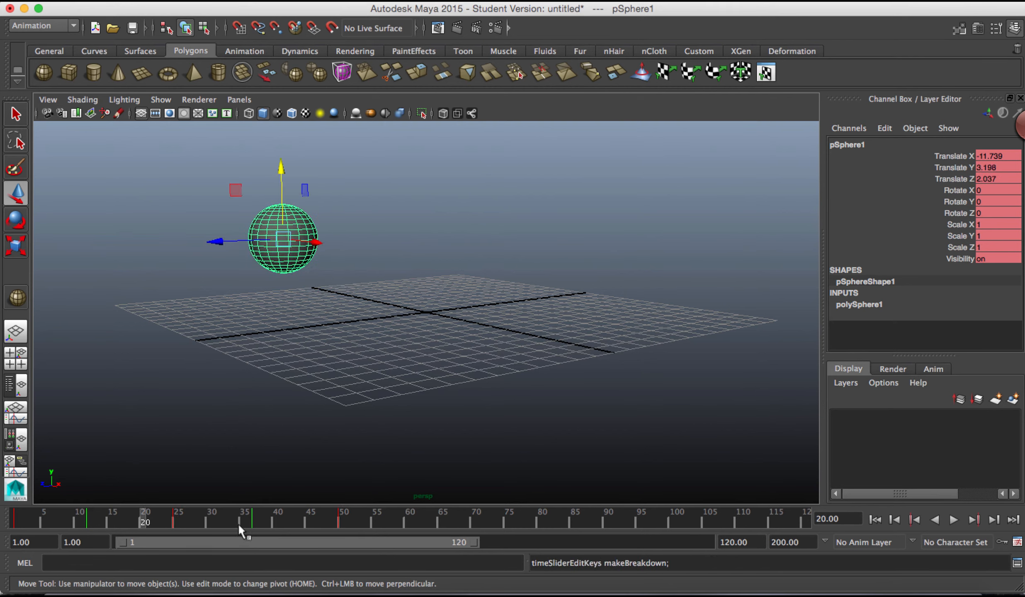
key("z")
Convert only the key at frame 25 to a breakdown, leaving frame 50 as a regular key
left_click(178, 520)
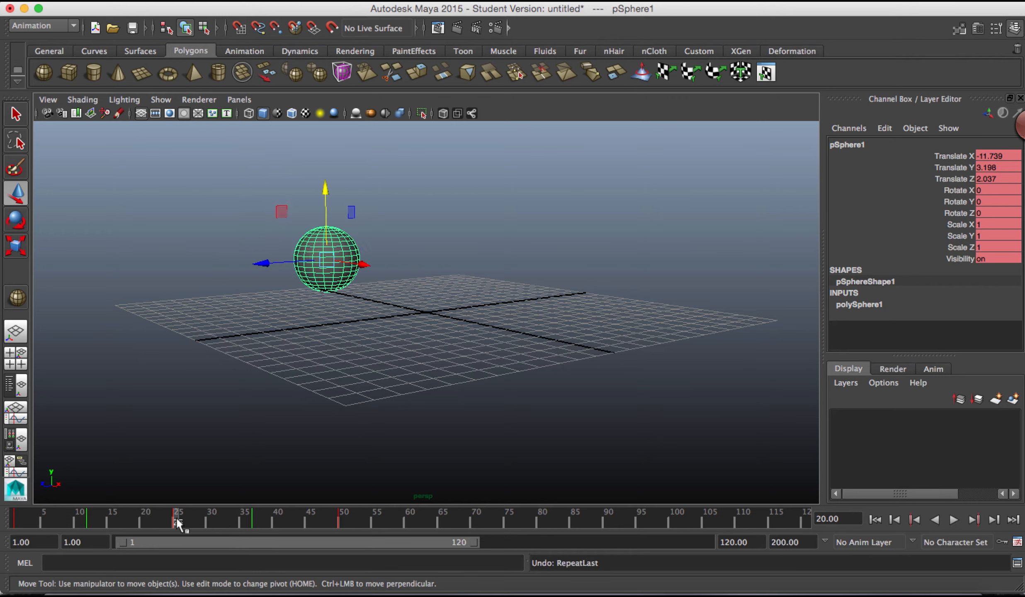
right_click(179, 521)
mouse_move(224, 409)
mouse_move(224, 388)
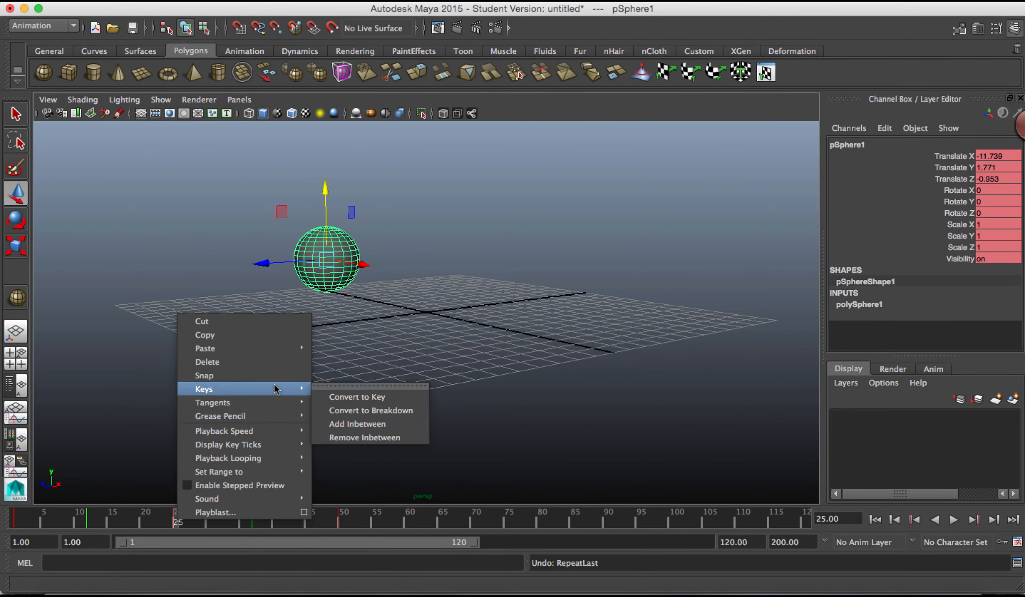
left_click(352, 392)
right_click(178, 522)
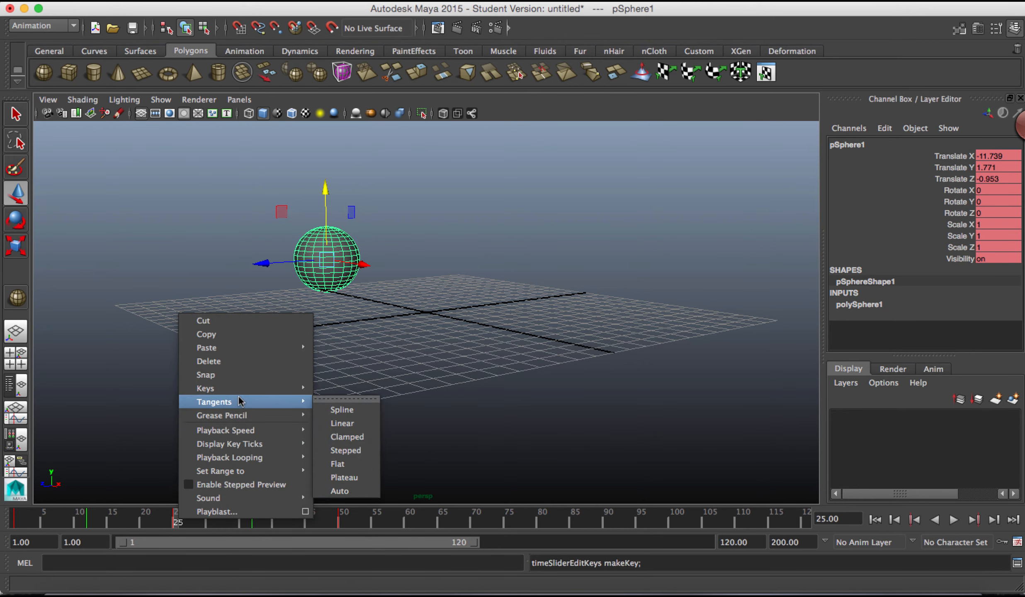
mouse_move(224, 389)
left_click(357, 409)
Select the frame 50 key as a time range and shift it earlier to about frame 23, carrying the three breakdowns along
left_click(339, 521)
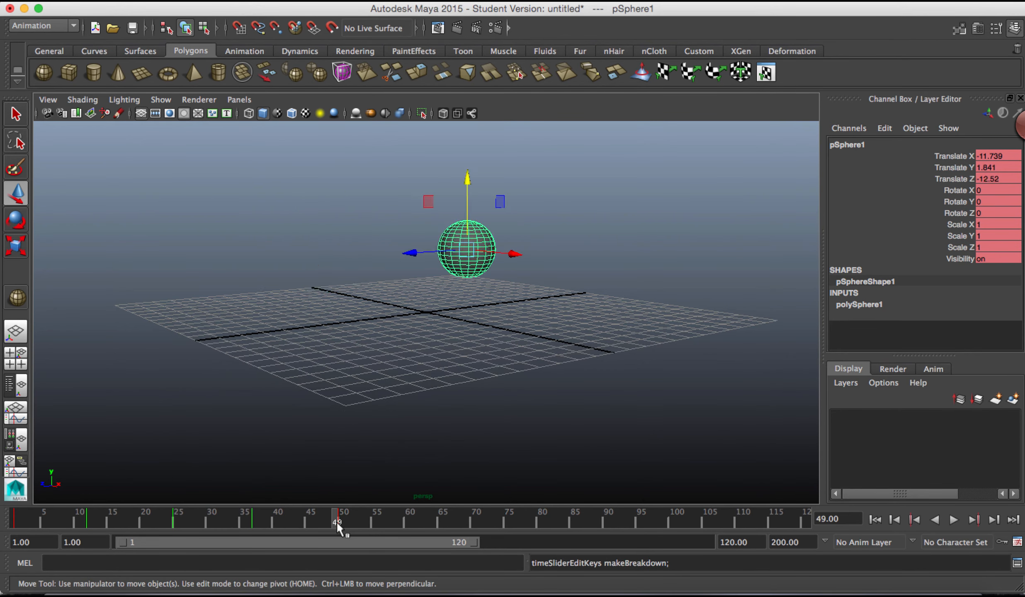
right_click(341, 520)
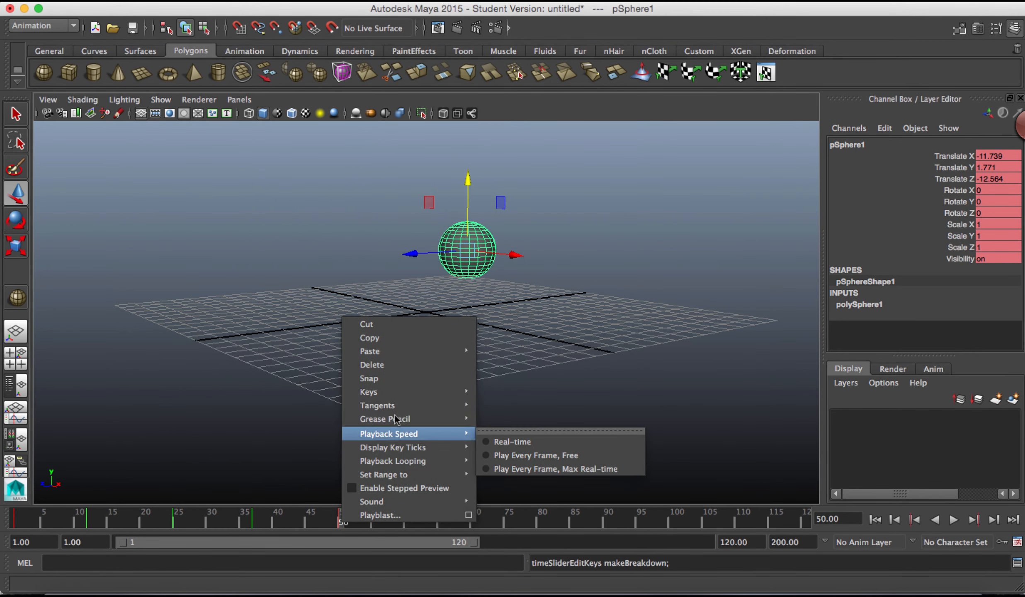
mouse_move(473, 501)
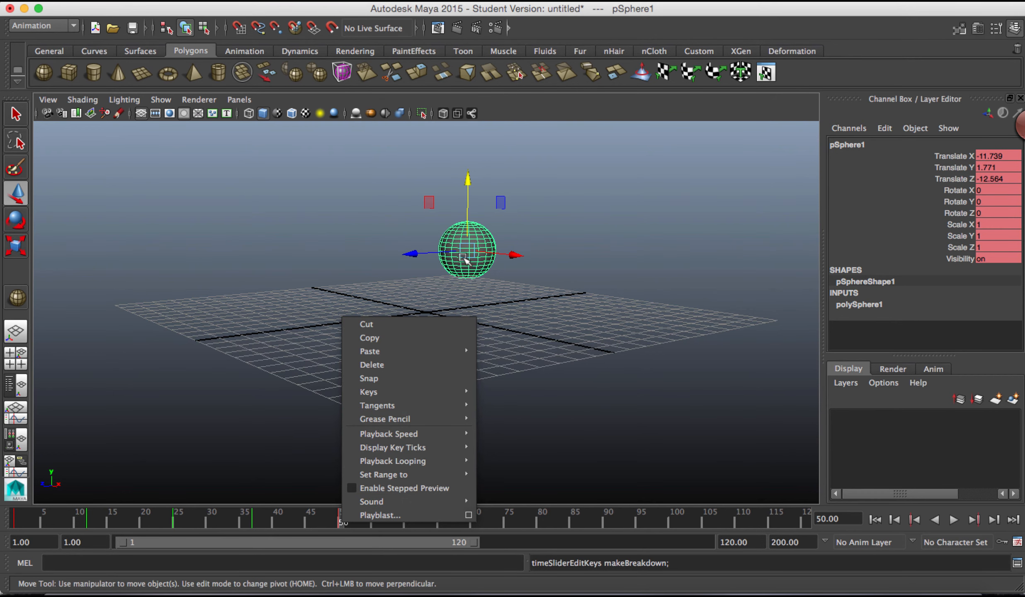
left_click(312, 521)
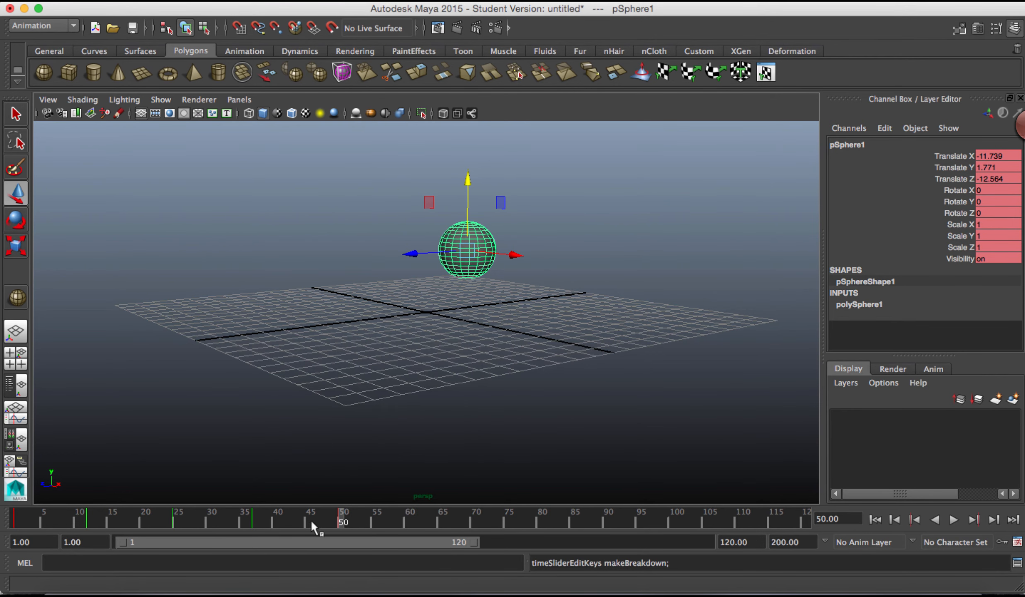
left_click(338, 523, "shift")
left_click_drag(333, 525, 157, 534)
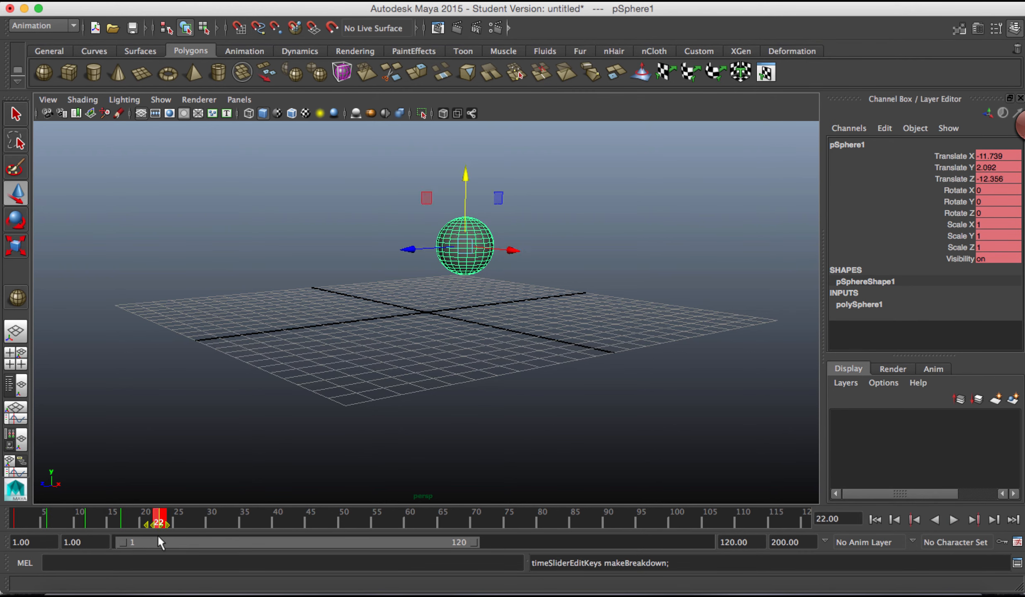
Play the shortened sphere animation from frame 1, stop playback, and check the pose at the final key on frame 23
left_click(18, 512)
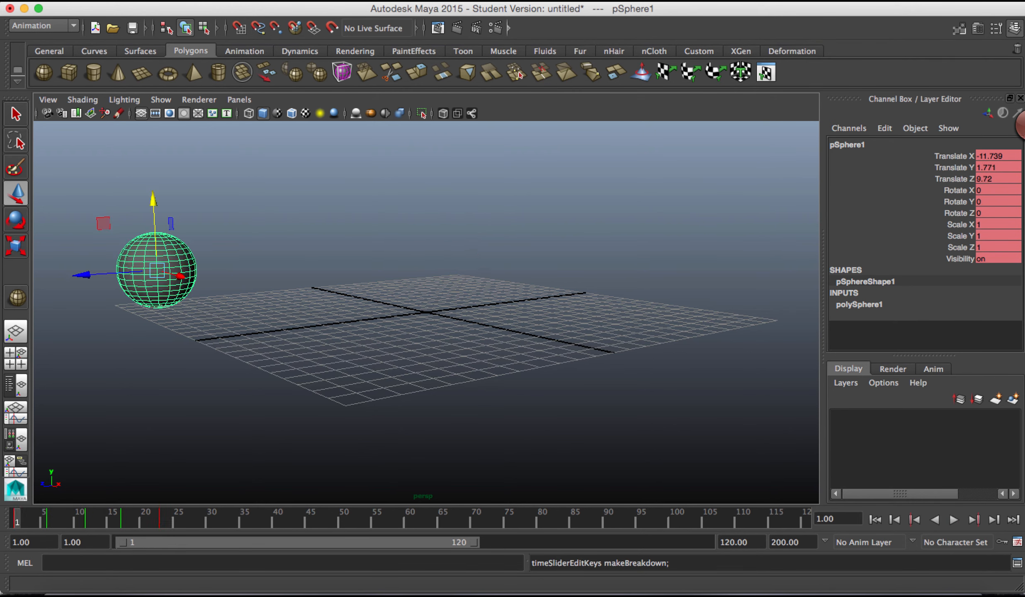
left_click(952, 521)
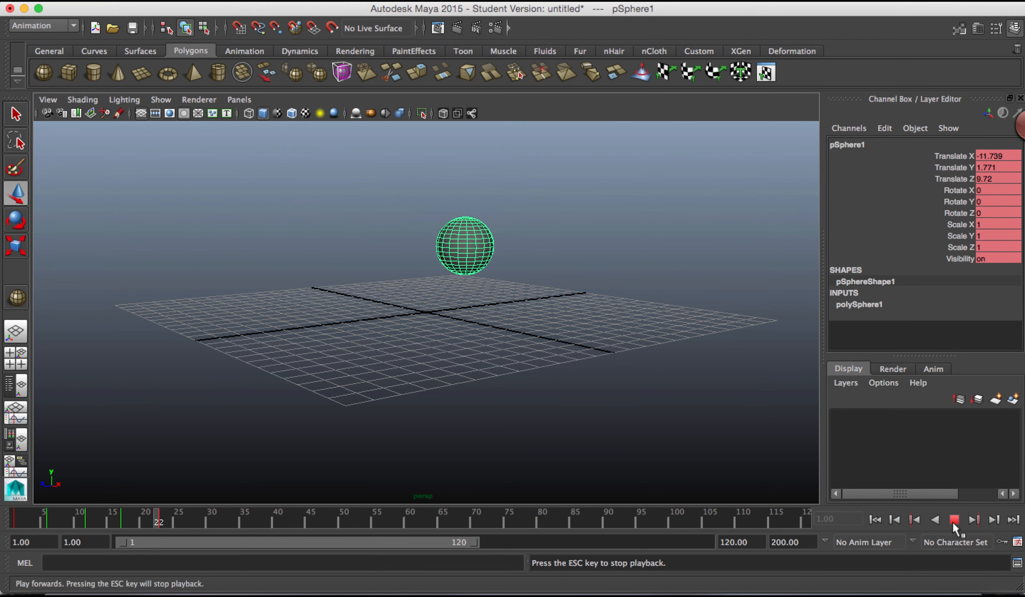
left_click(952, 521)
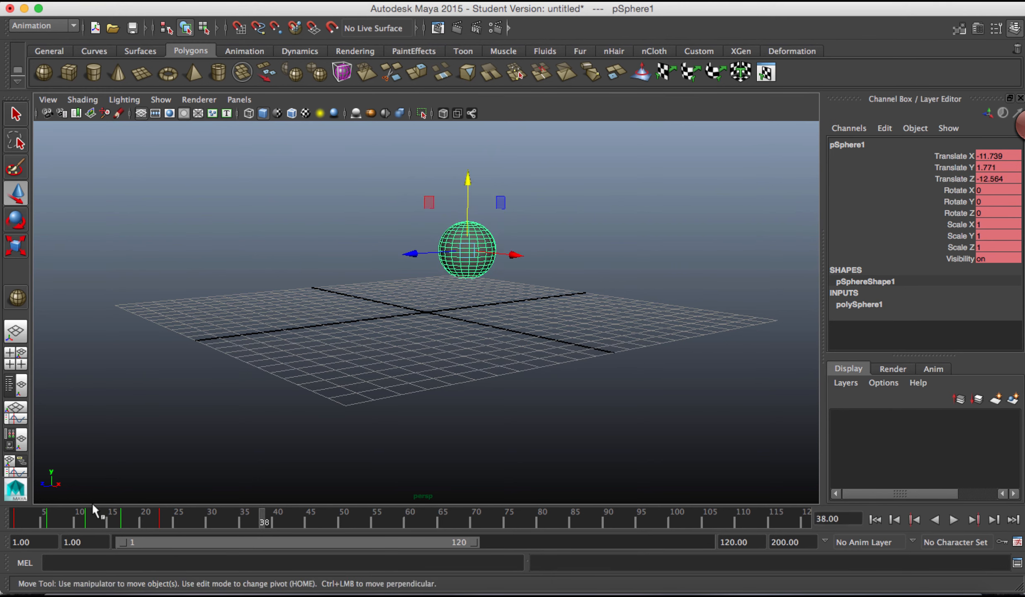
left_click(159, 518)
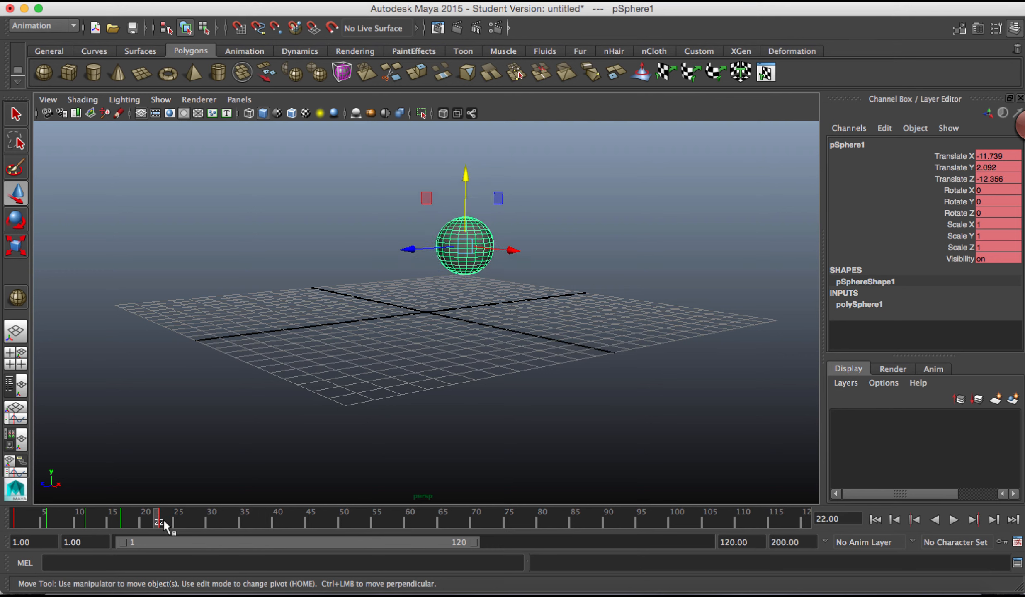
left_click_drag(163, 524, 165, 523)
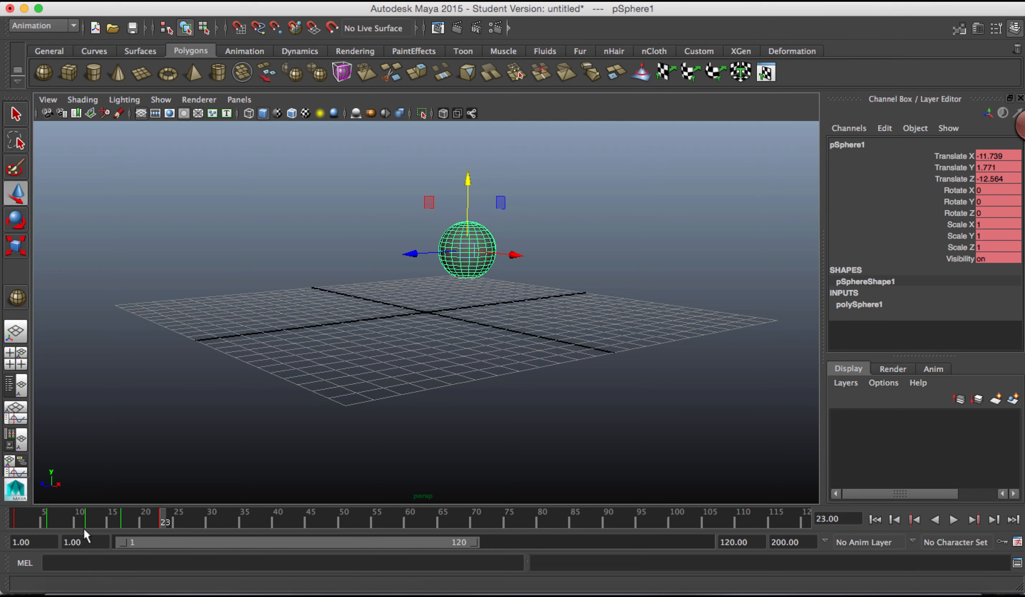
Replay the shortened sphere animation, return to frame 1, and play it once more before stopping just past the final key
left_click(953, 520)
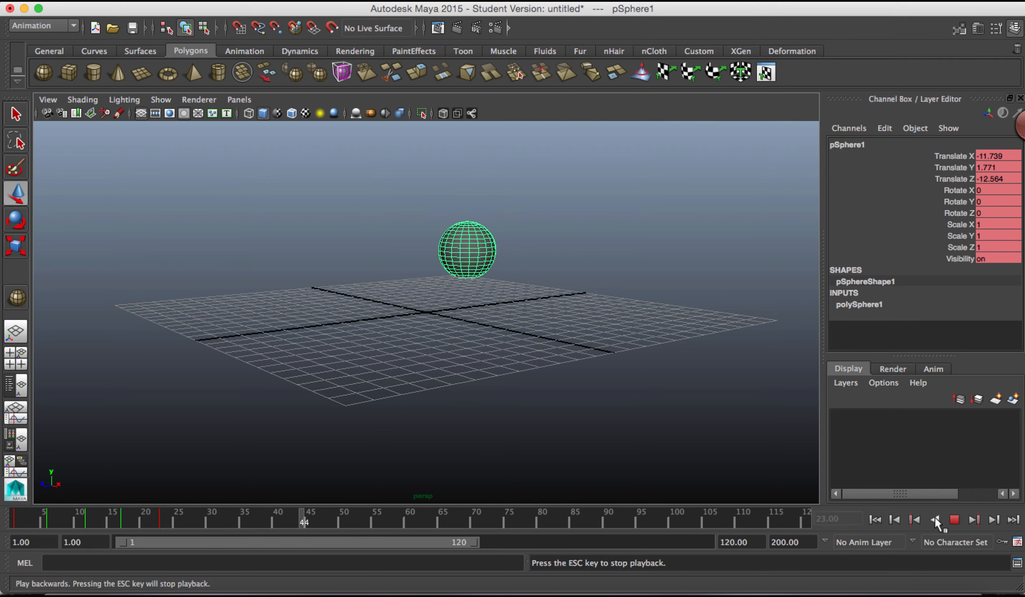
left_click(954, 520)
left_click(14, 517)
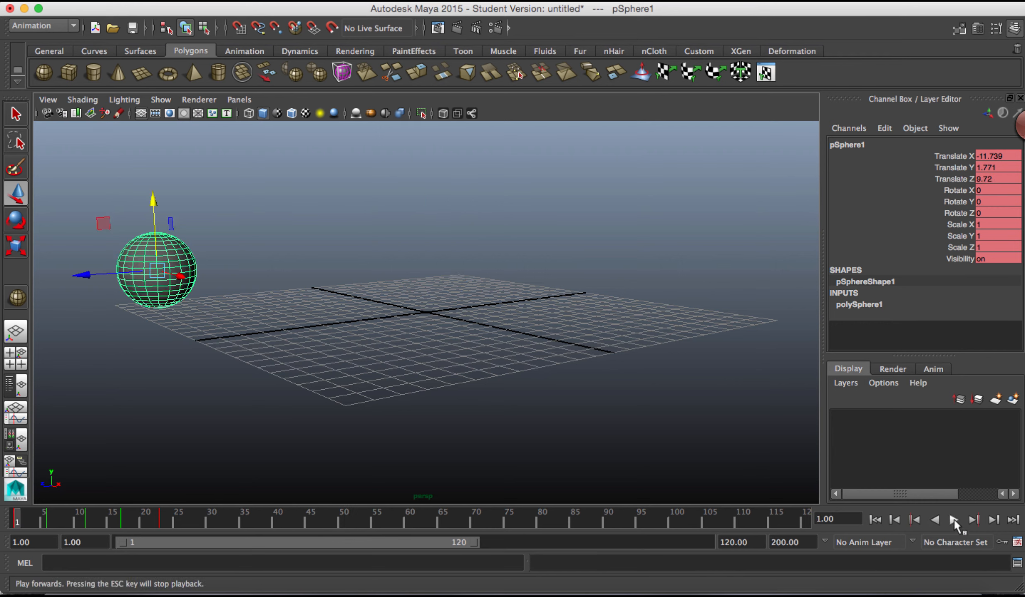
left_click(953, 520)
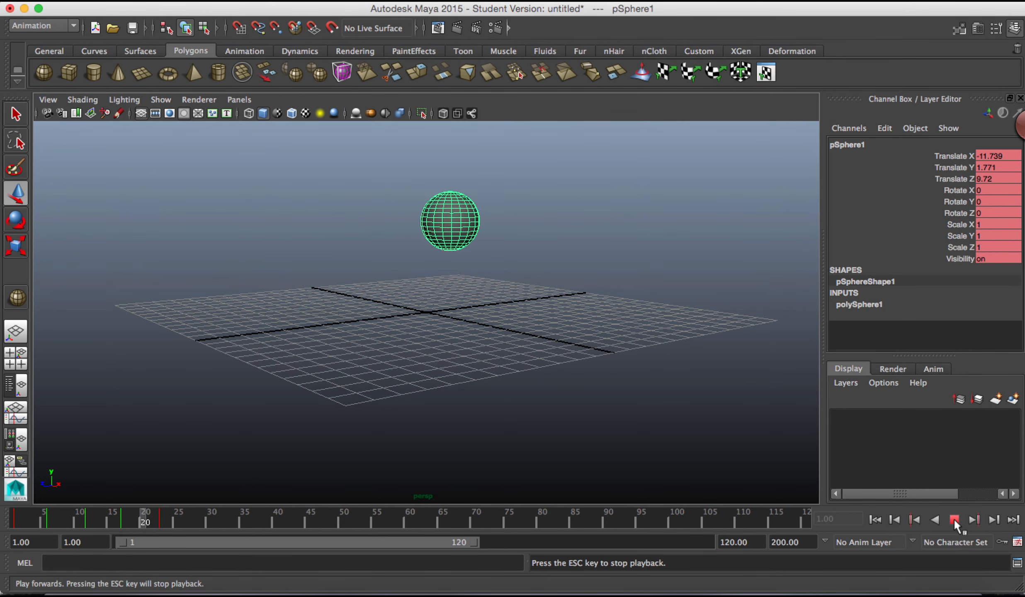
left_click(954, 520)
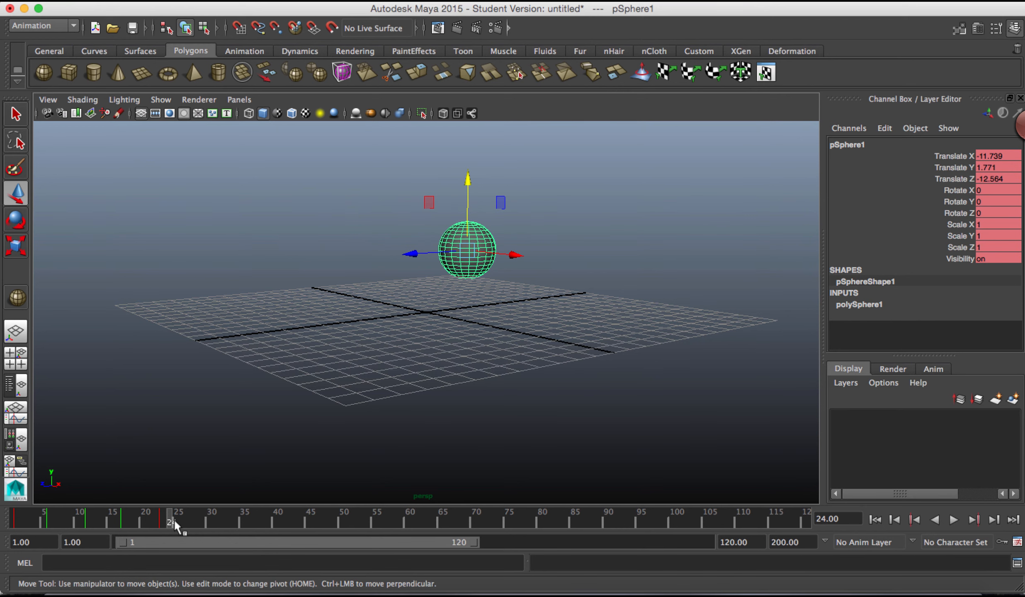
Shift the final key at frame 23 out to about frame 109 with its breakdowns, then play the stretched animation and stop it
left_click_drag(174, 520, 687, 529, "shift")
left_click(689, 521)
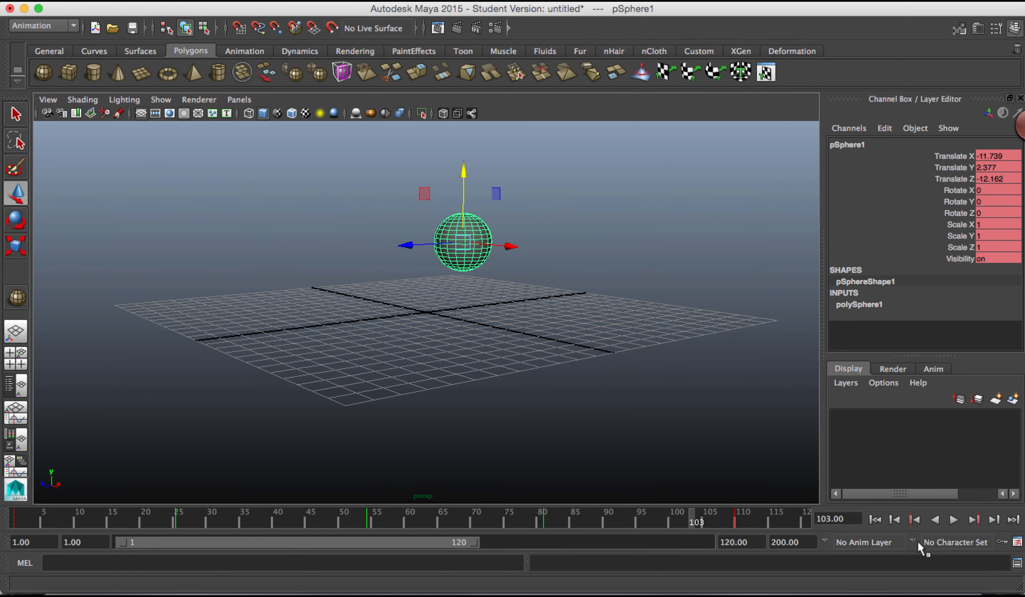
left_click(954, 519)
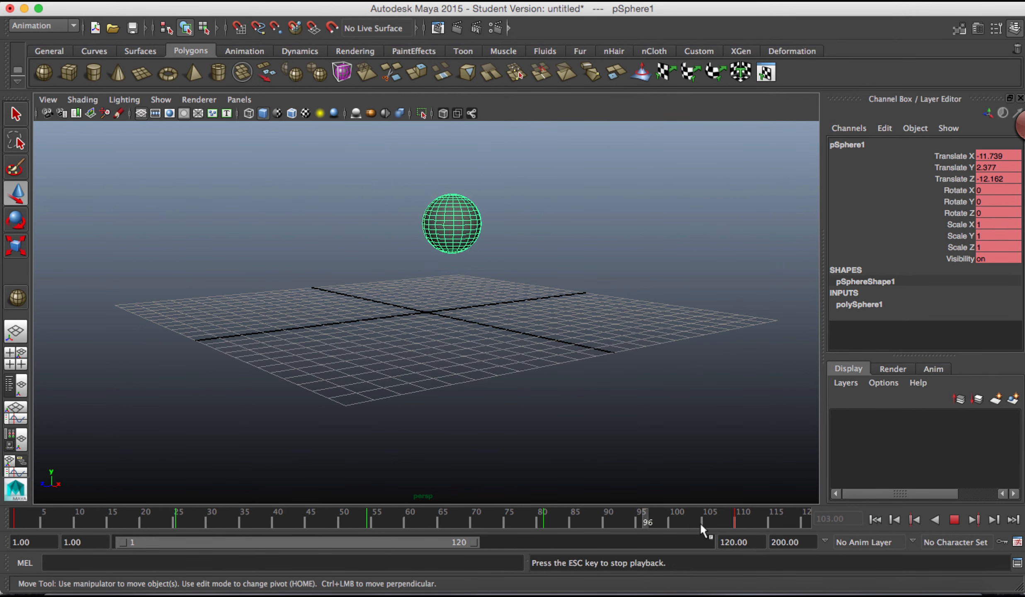
left_click(953, 520)
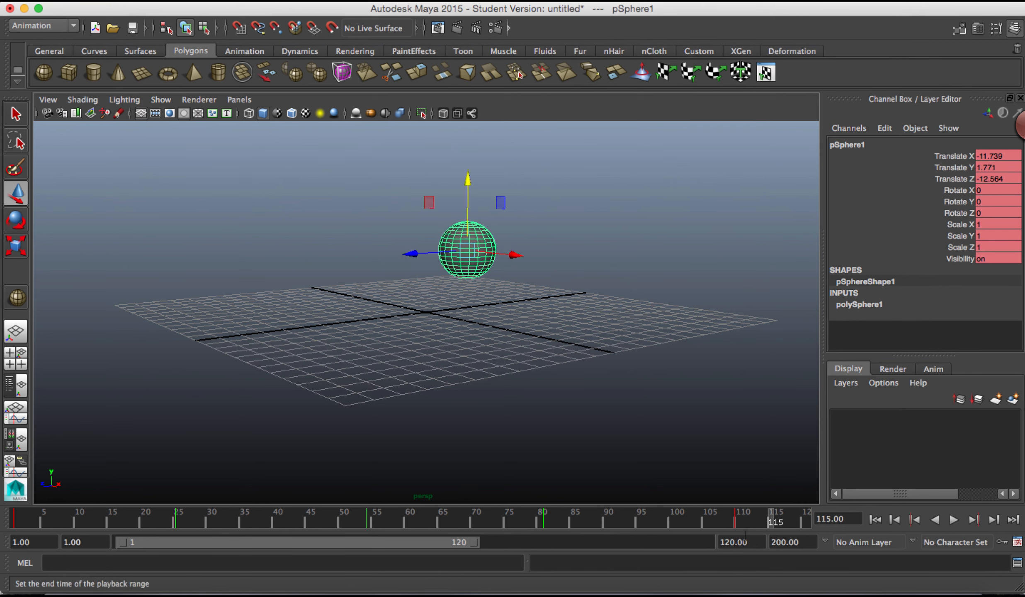
Shift the final key back to about frame 23 with its breakdowns, then play the animation from frame 1 and stop it
left_click_drag(726, 520, 153, 500, "shift")
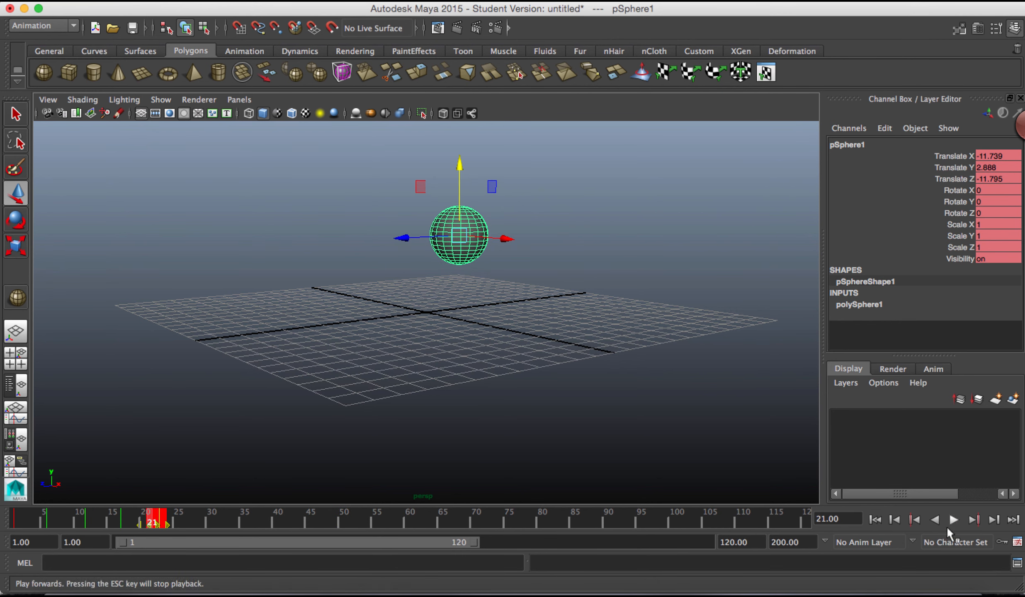
left_click(948, 525)
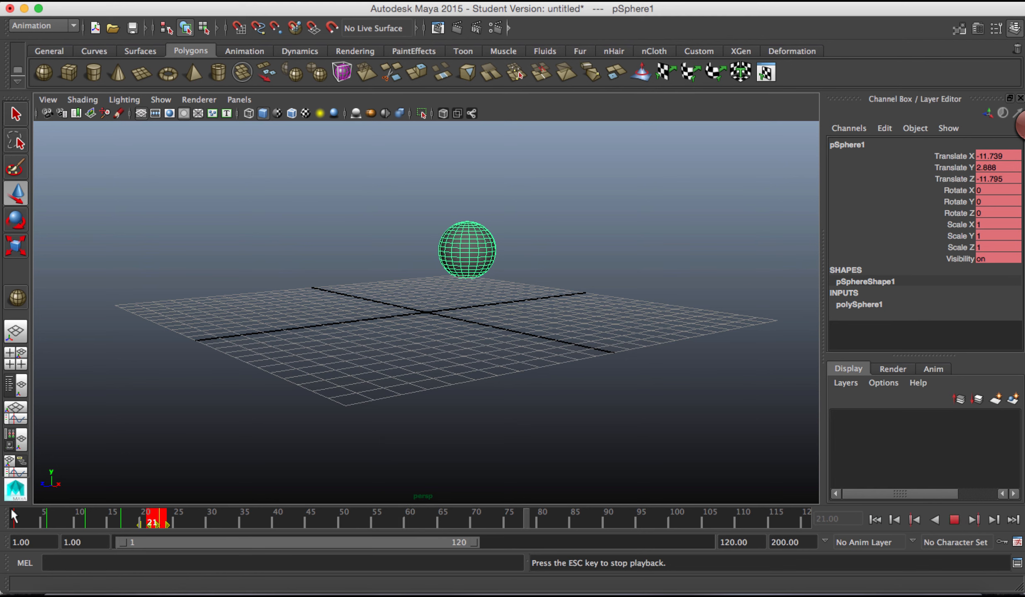
left_click(15, 516)
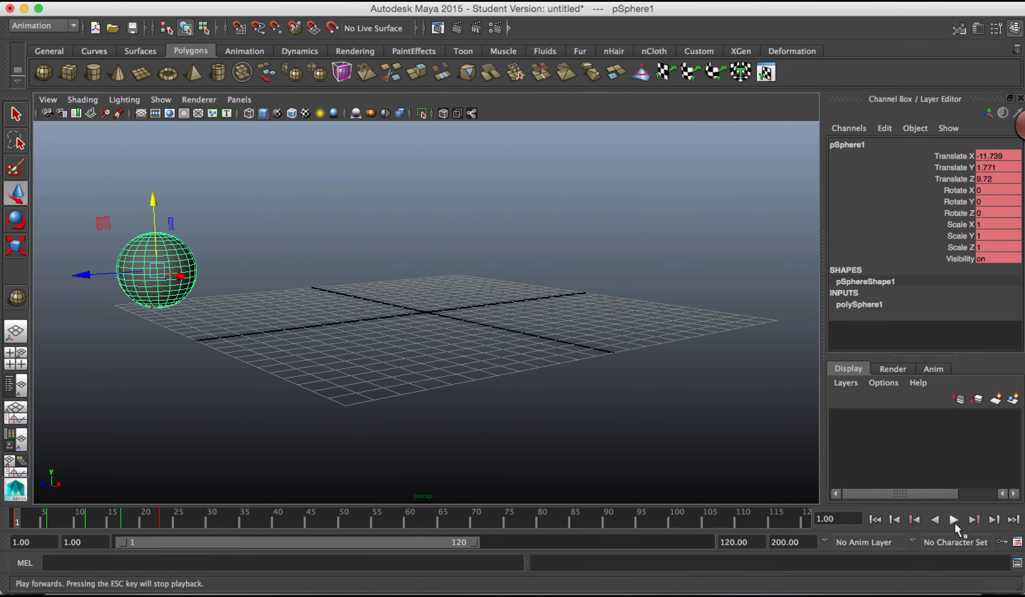
left_click(953, 520)
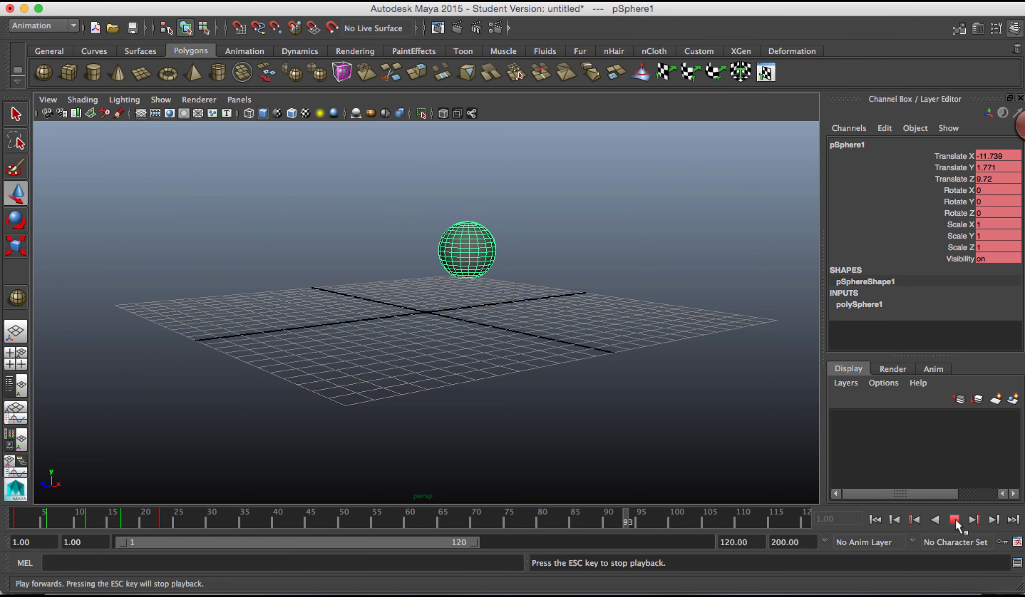
left_click(954, 519)
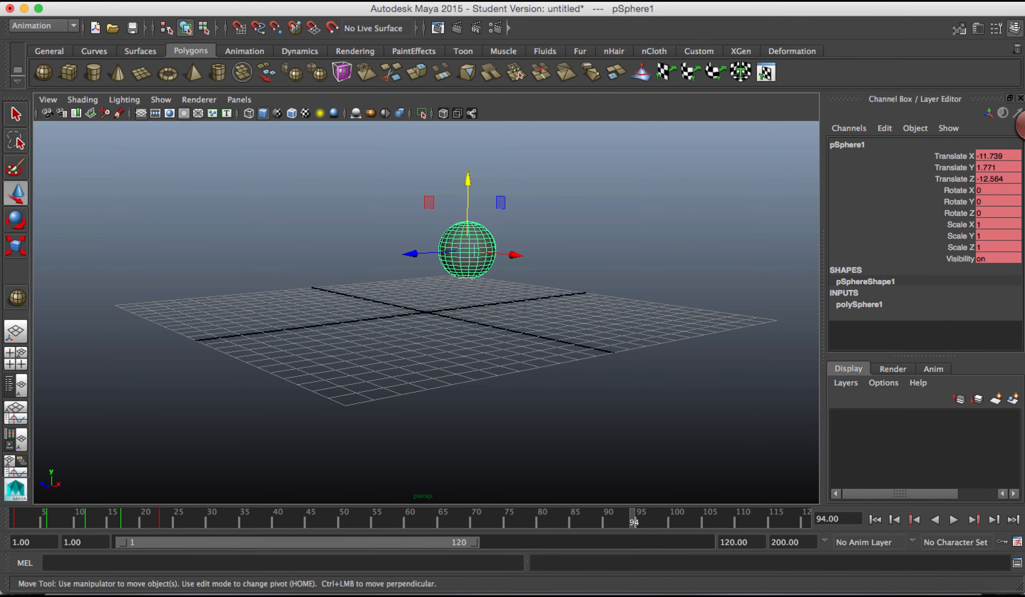
left_click(942, 596)
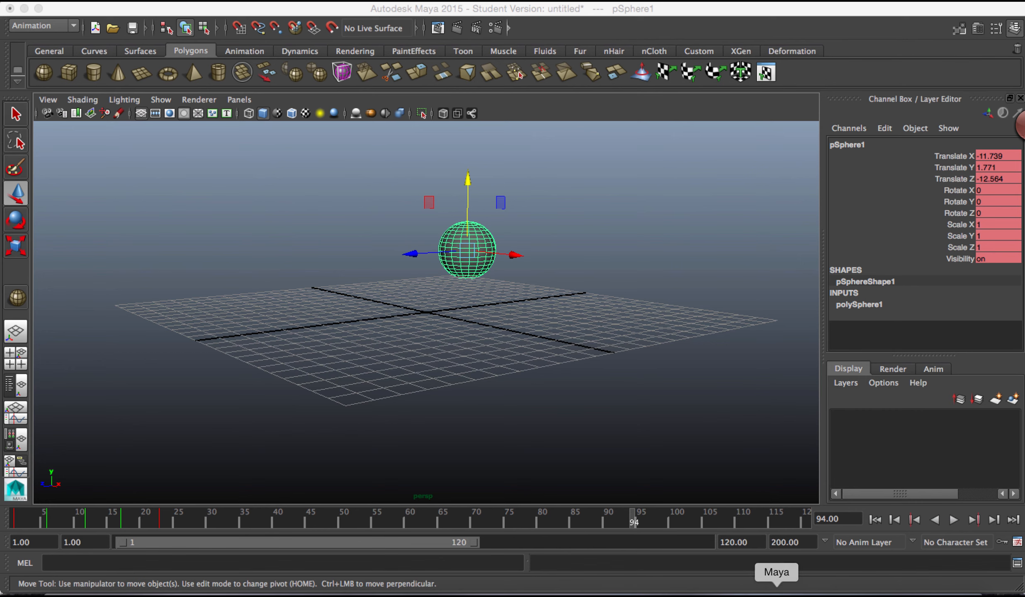